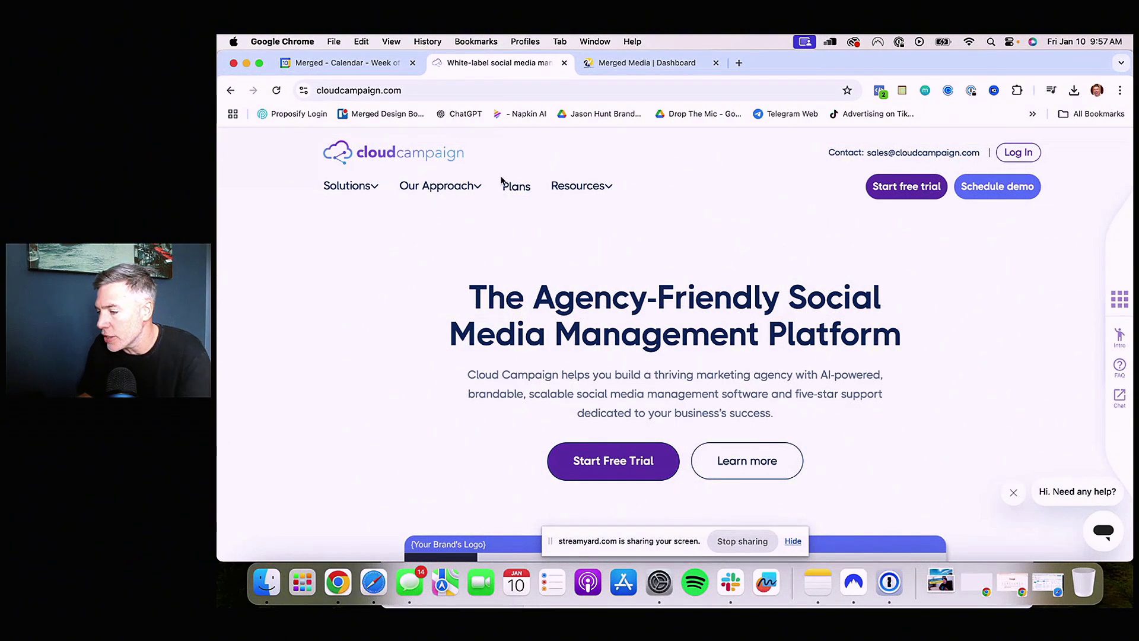
Switch to the Merged Media dashboard and examine the Content Library's existing posts and ordering options
click(632, 65)
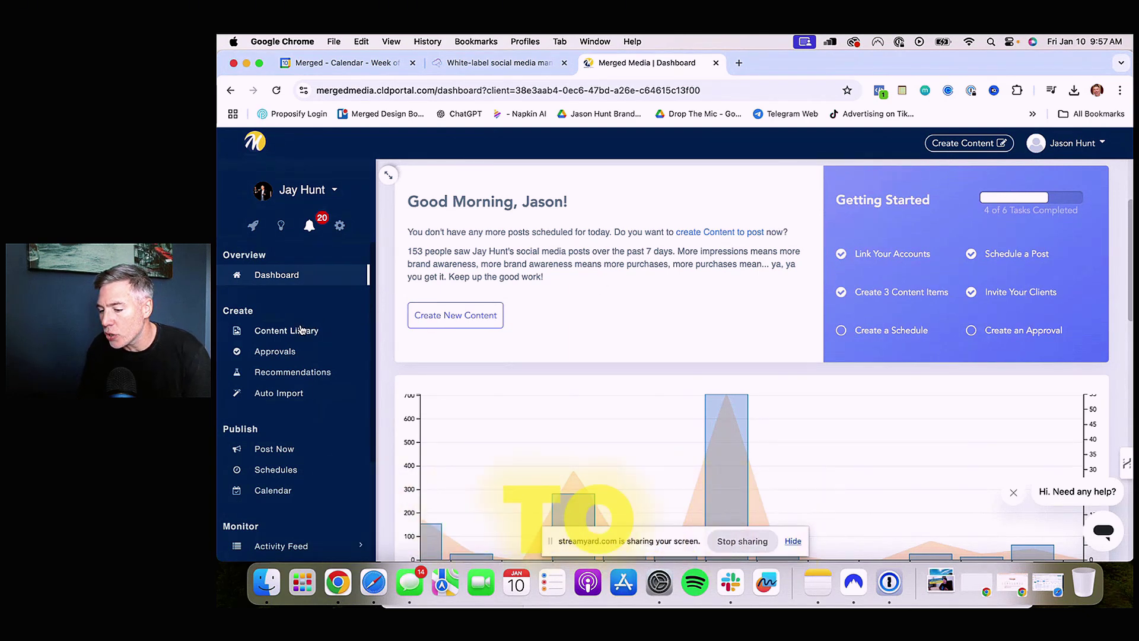
click(300, 330)
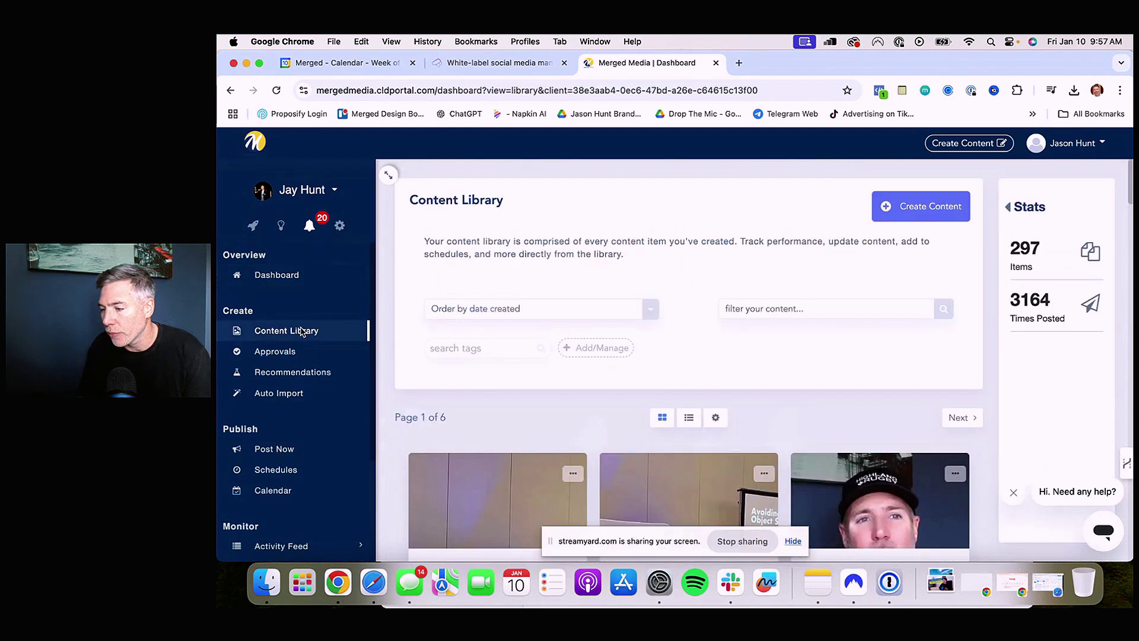
scroll(669, 318, down, 8)
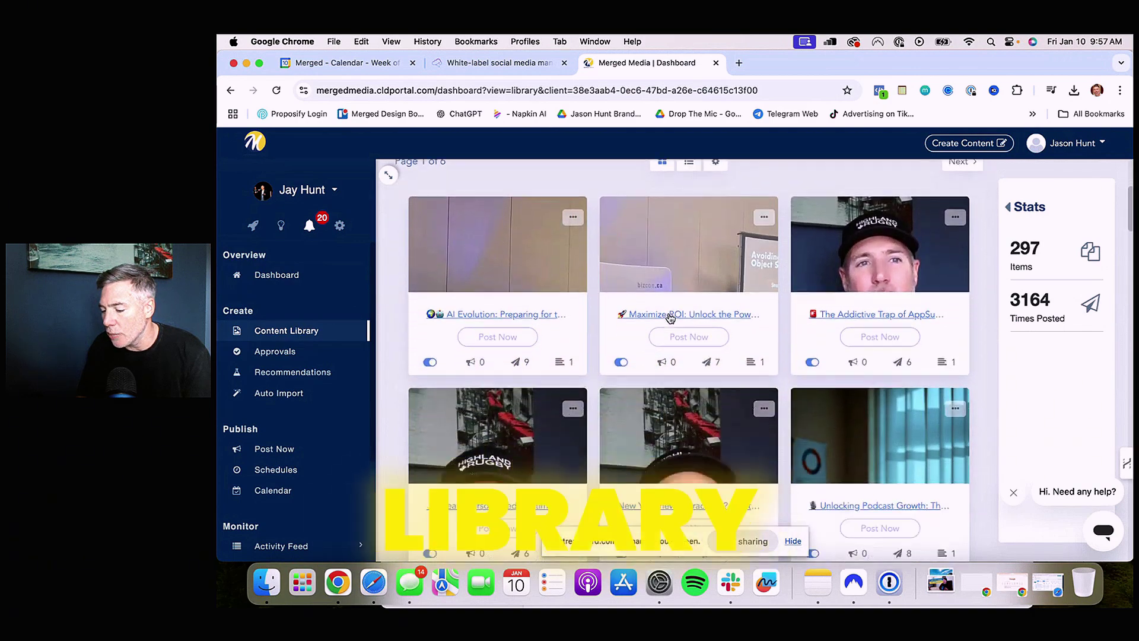
scroll(669, 318, down, 6)
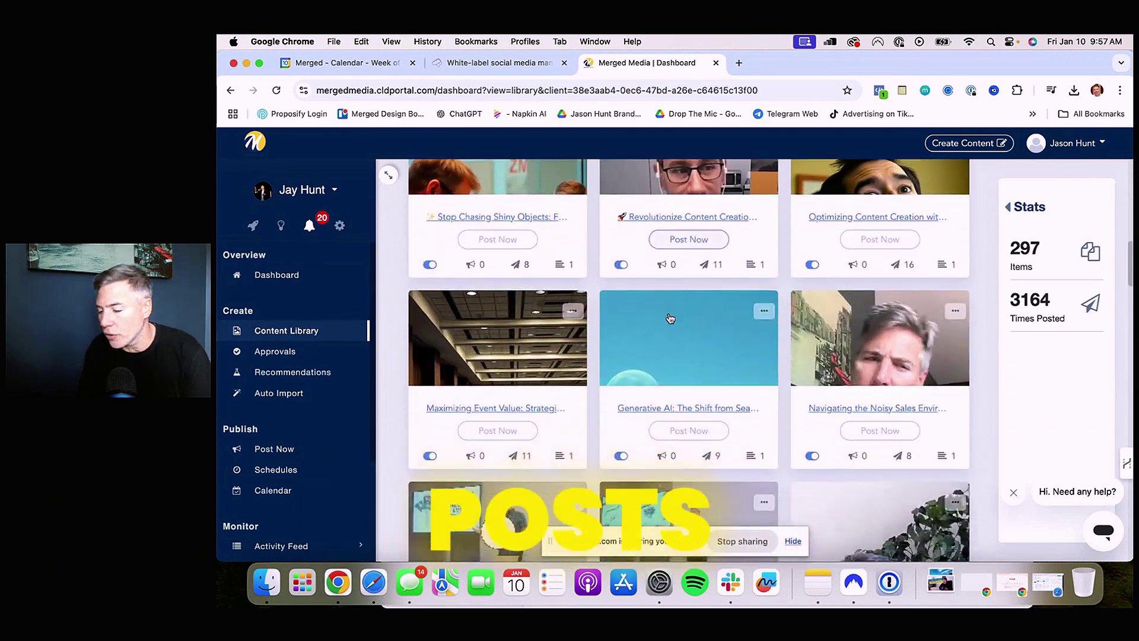
scroll(670, 318, down, 10)
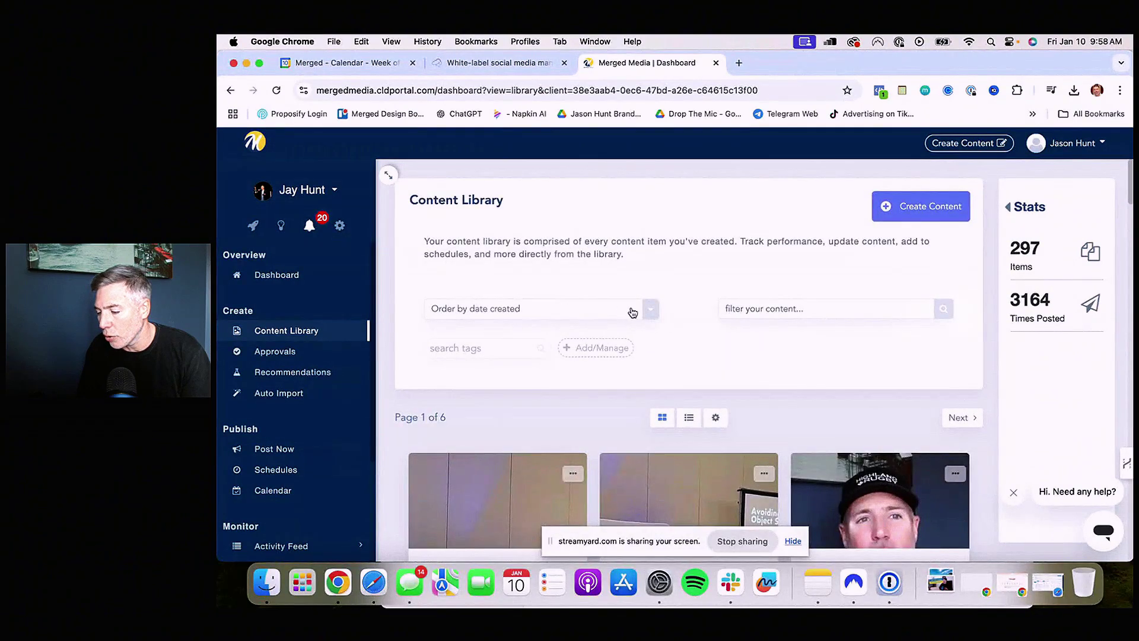
click(650, 312)
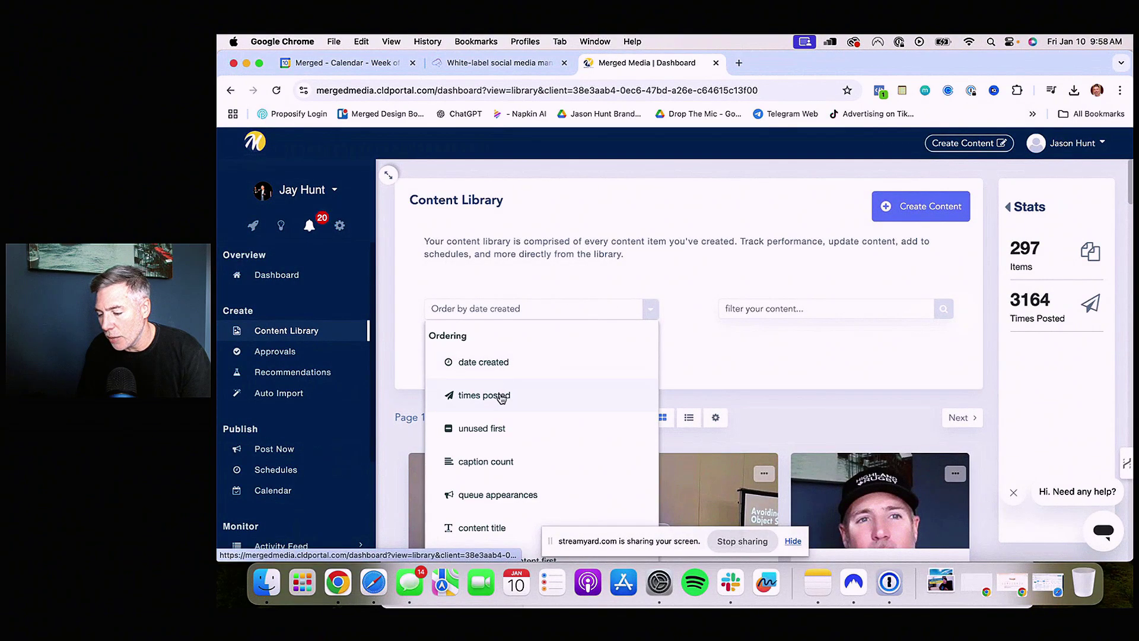
click(680, 280)
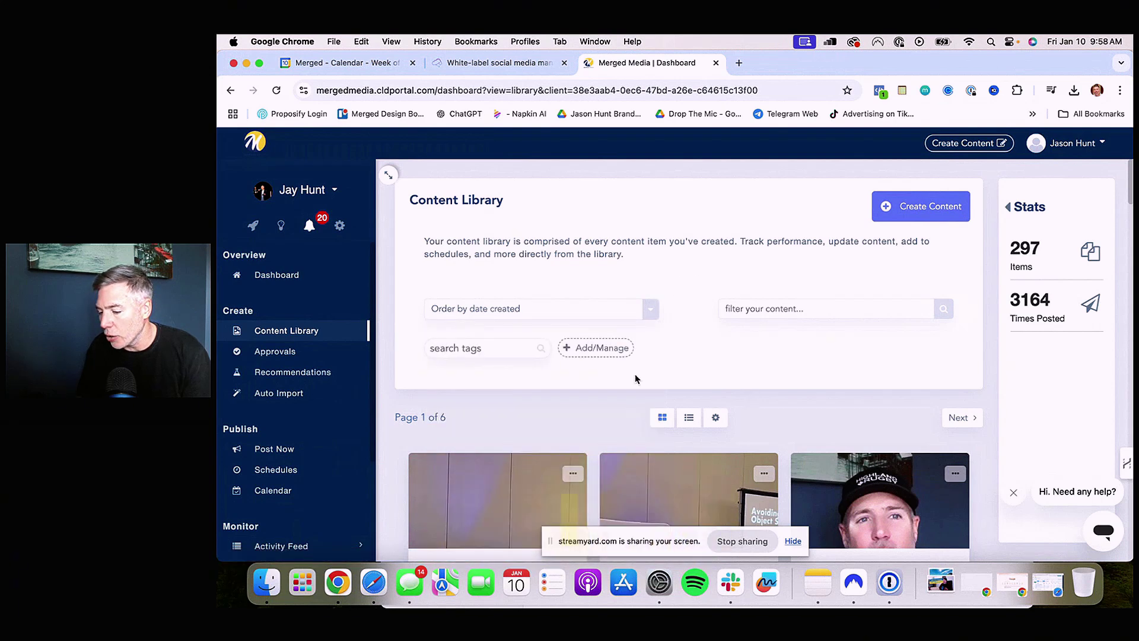
Create a new post content item and name it AI Dependency Dilemma
click(939, 207)
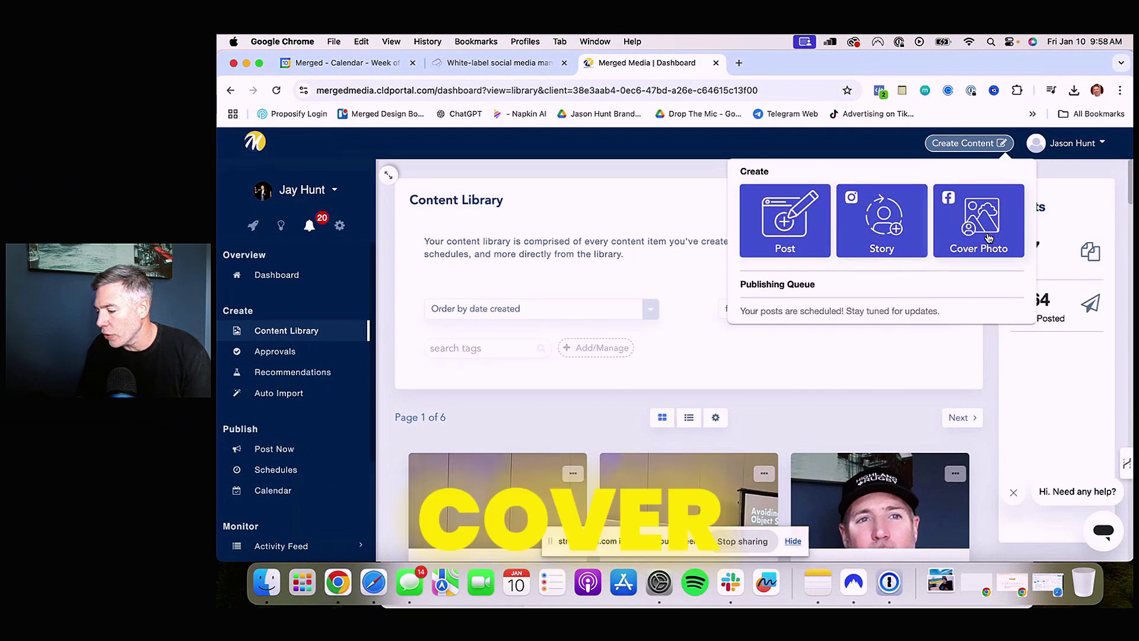
click(795, 234)
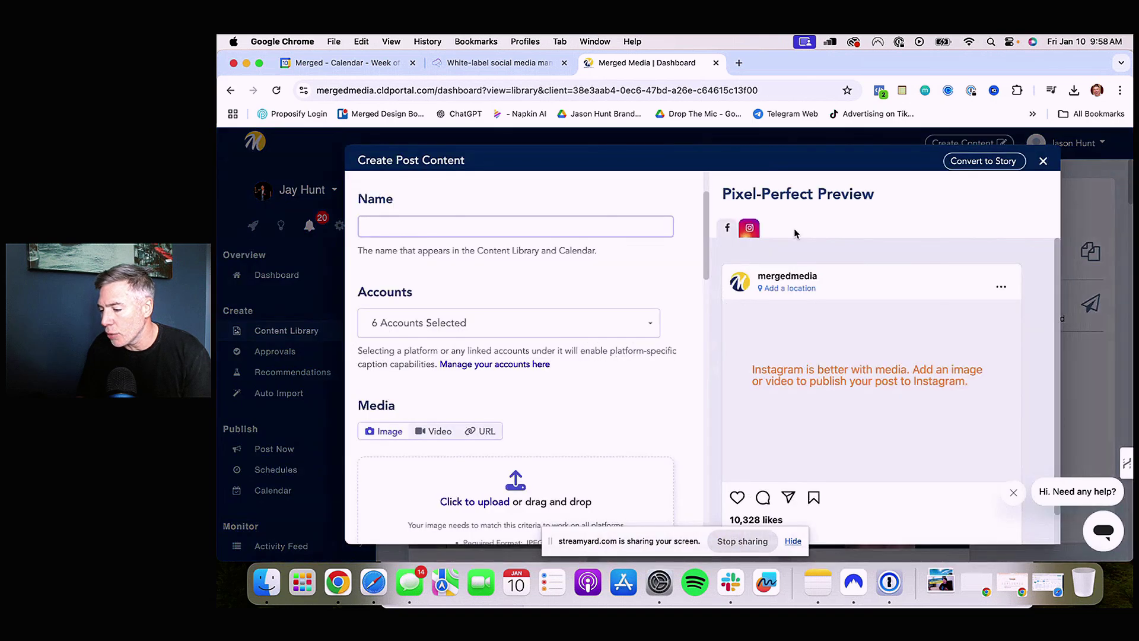
click(472, 229)
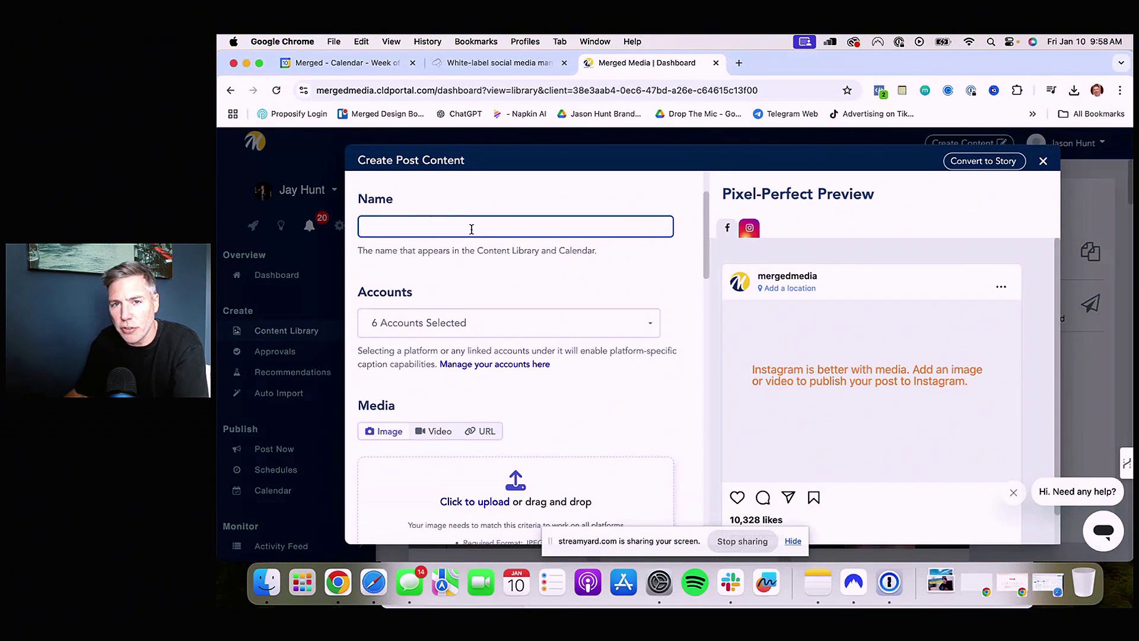
text(AI Dependency Delemma)
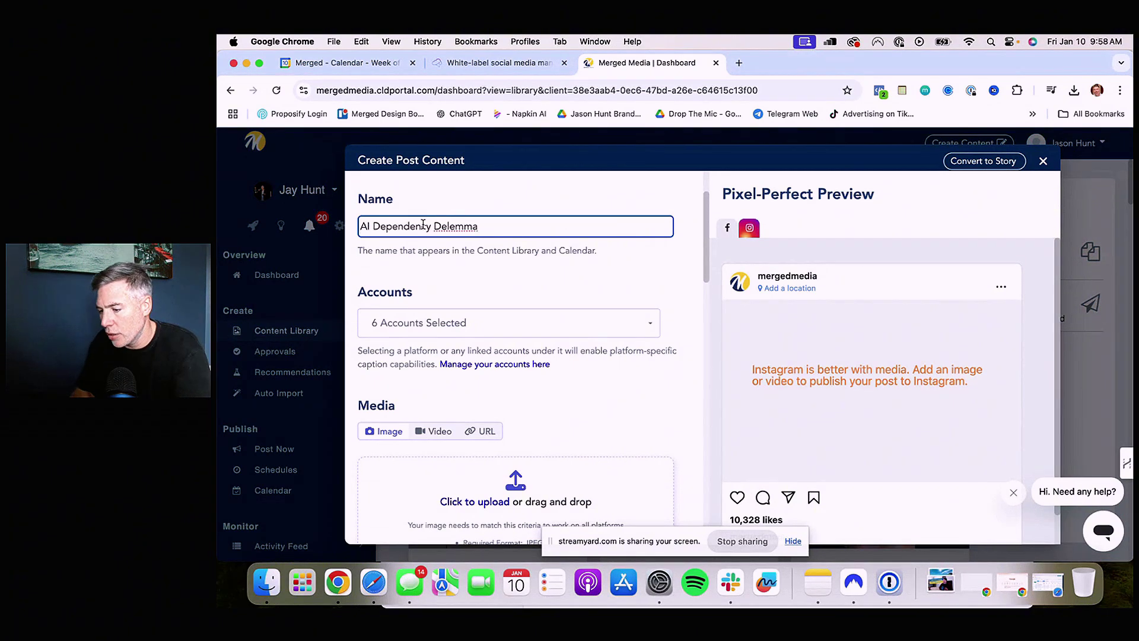
click(459, 268)
scroll(458, 276, down, 1)
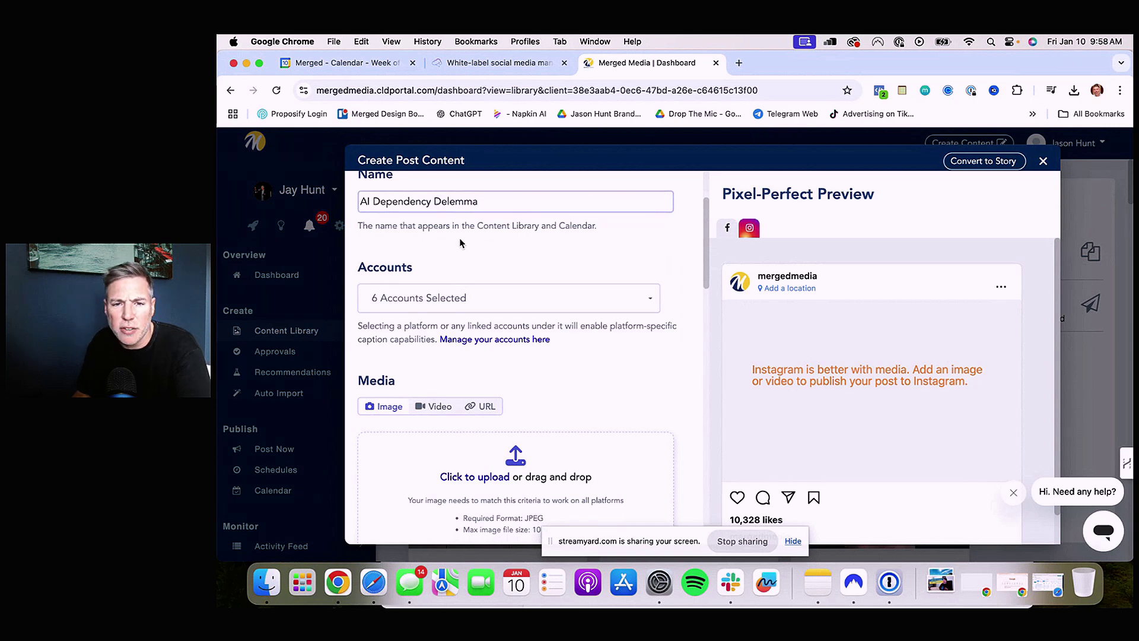
click(446, 202)
key(BackSpace)
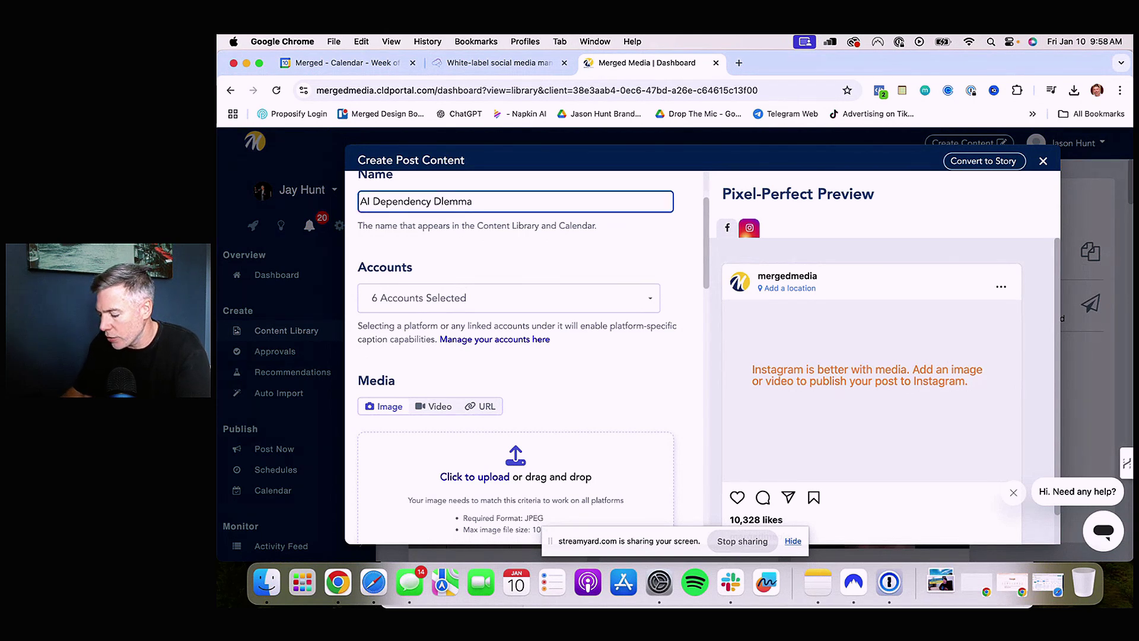
text(i)
click(464, 239)
Open the post's account selection and review which linked accounts are chosen across all the social platforms
scroll(475, 243, down, 3)
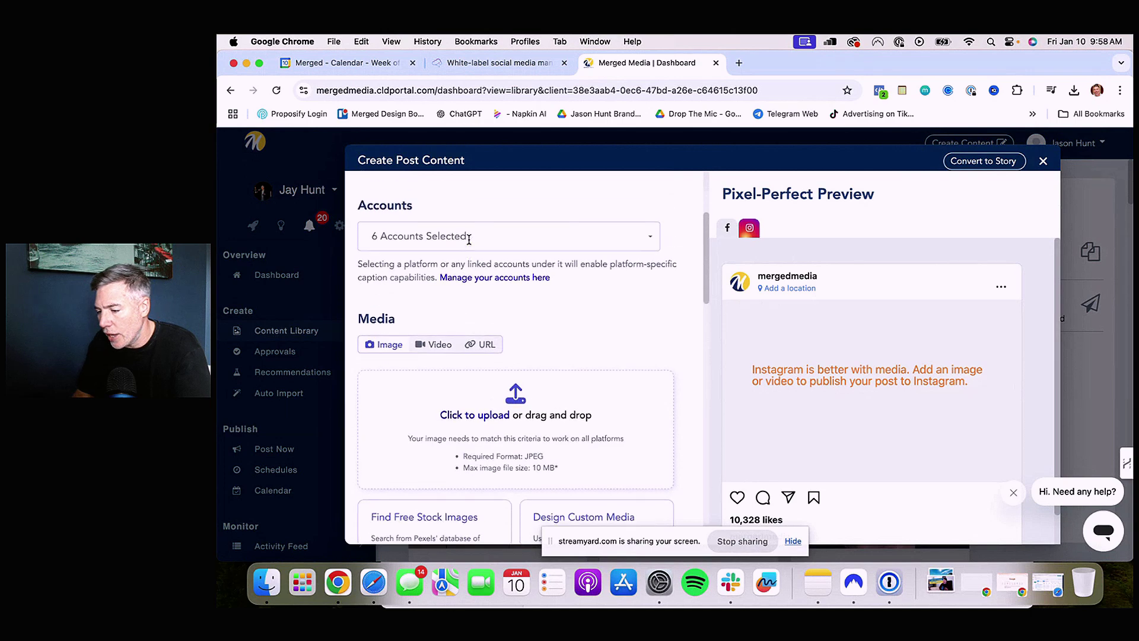
scroll(501, 267, up, 3)
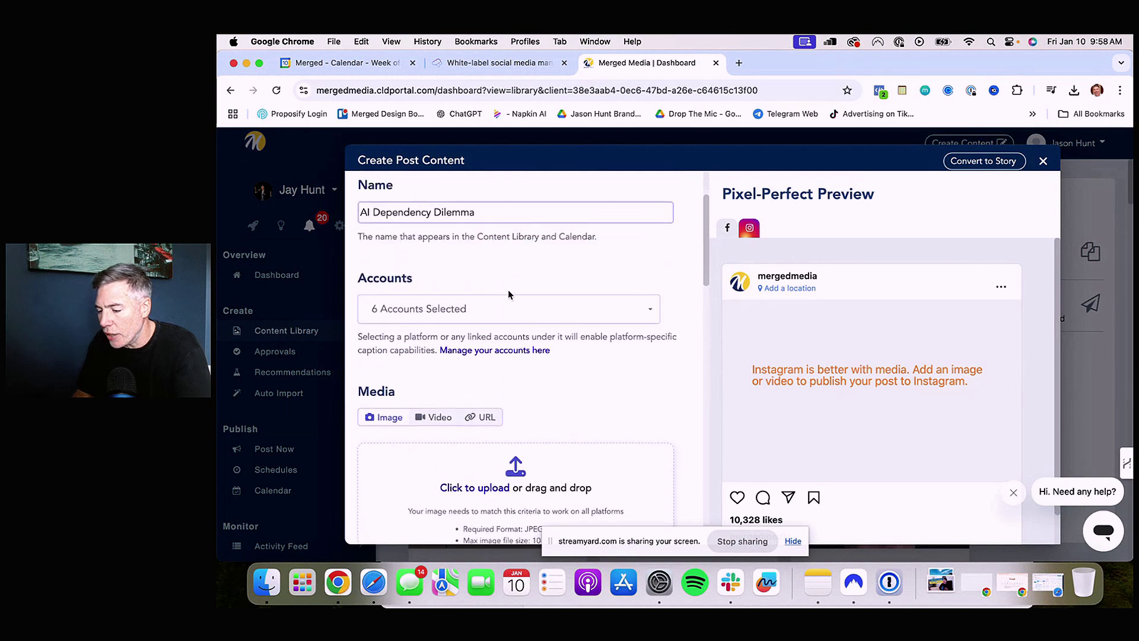
click(555, 322)
scroll(502, 361, up, 3)
scroll(502, 361, up, 15)
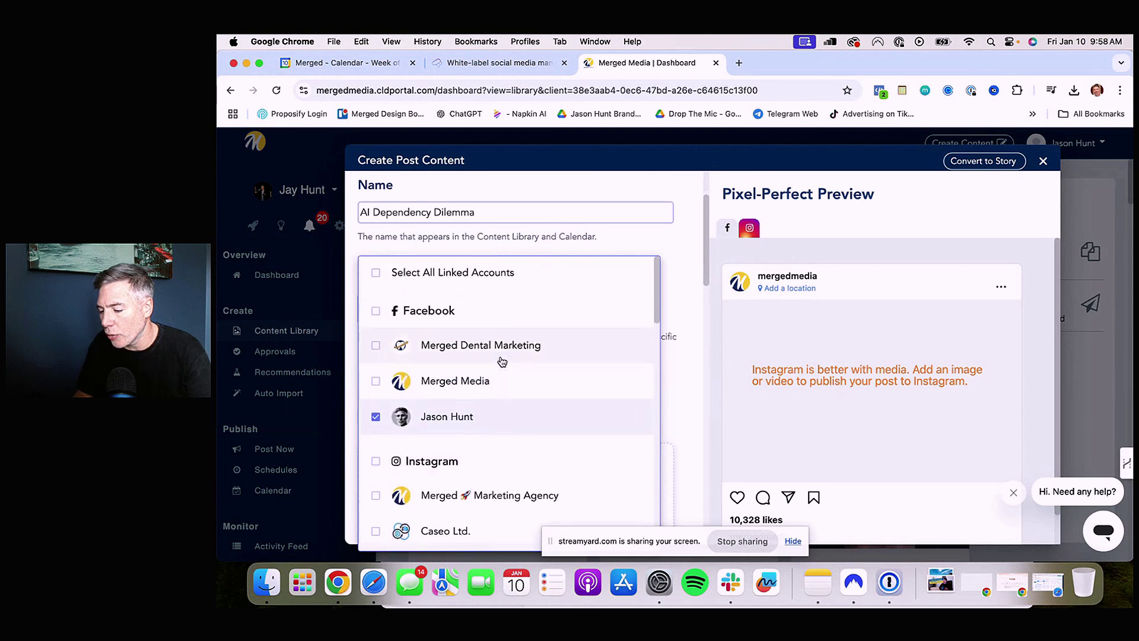
scroll(422, 425, down, 5)
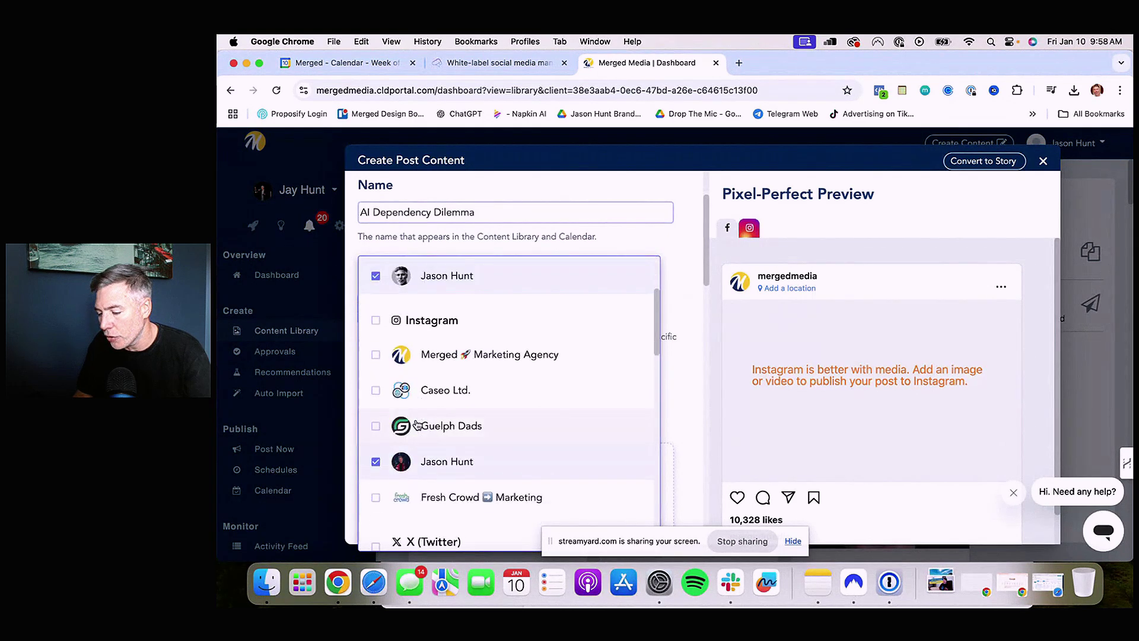
scroll(428, 426, down, 5)
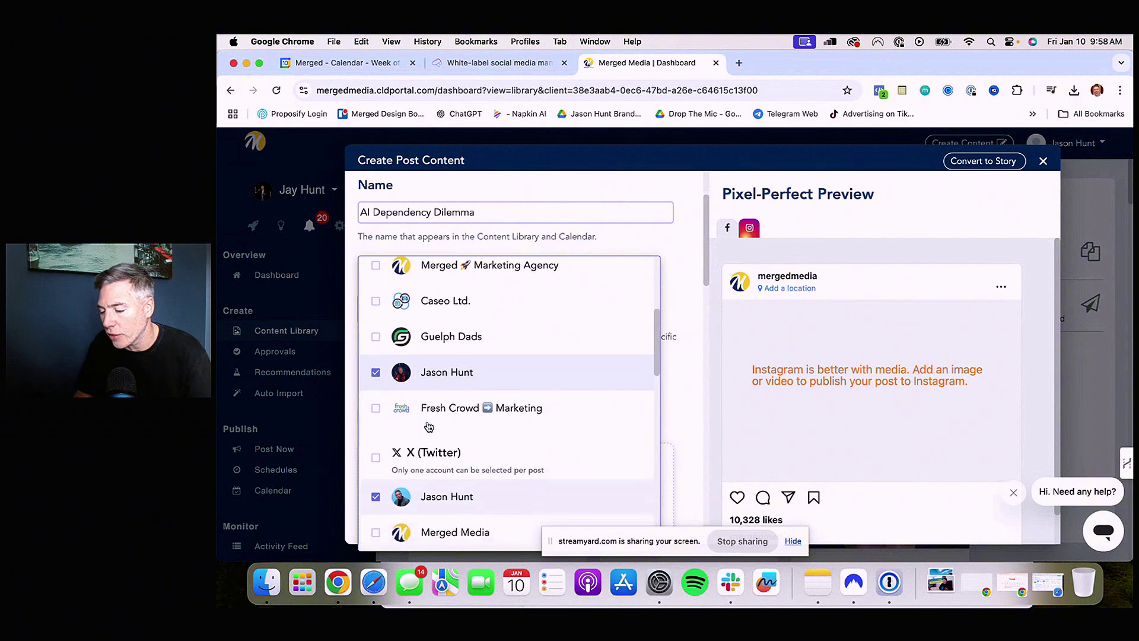
scroll(417, 384, down, 12)
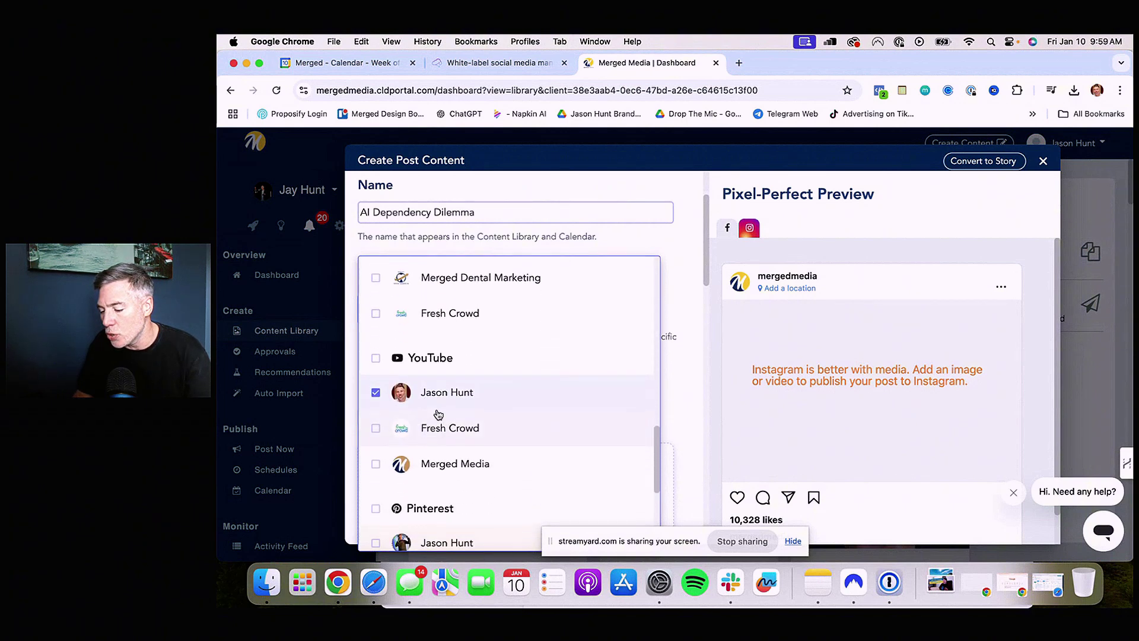
scroll(436, 415, down, 8)
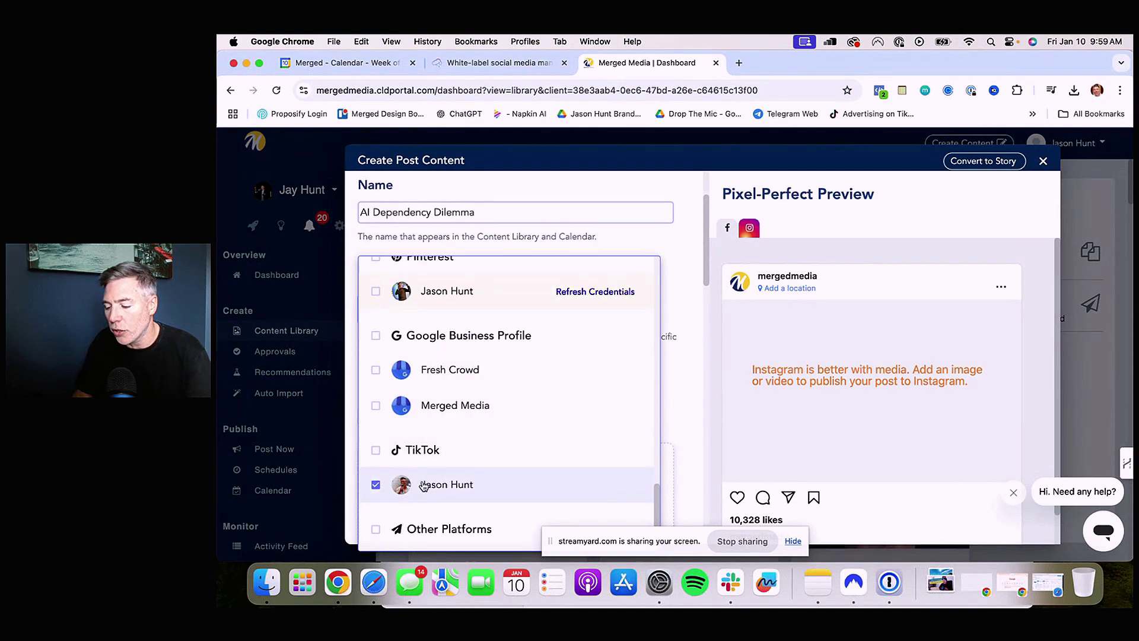
scroll(477, 418, up, 20)
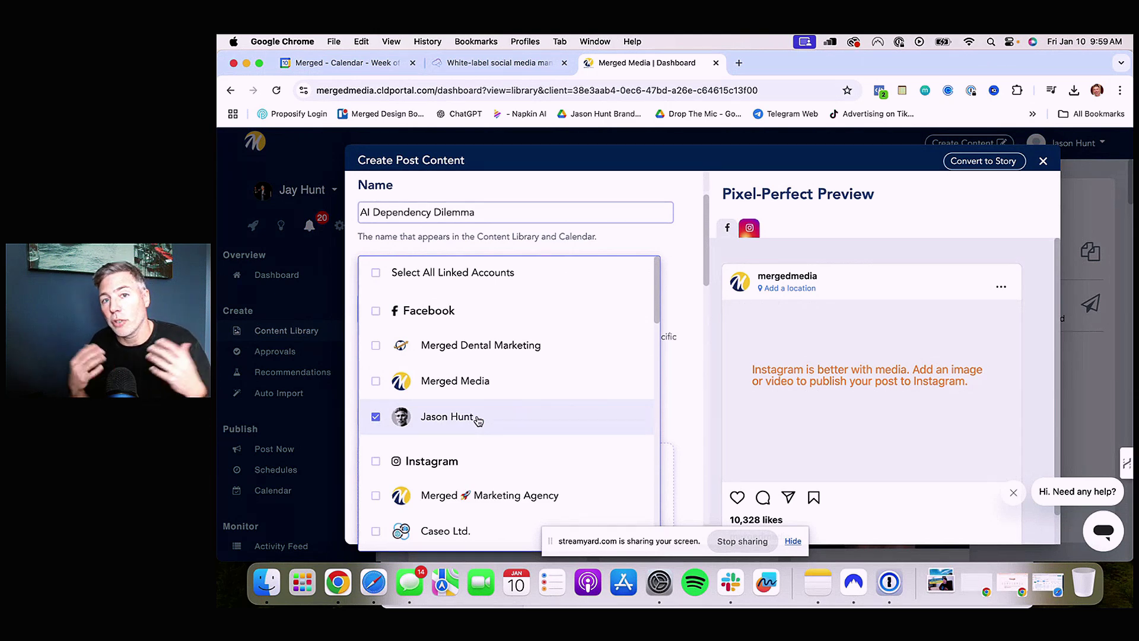
scroll(478, 421, down, 15)
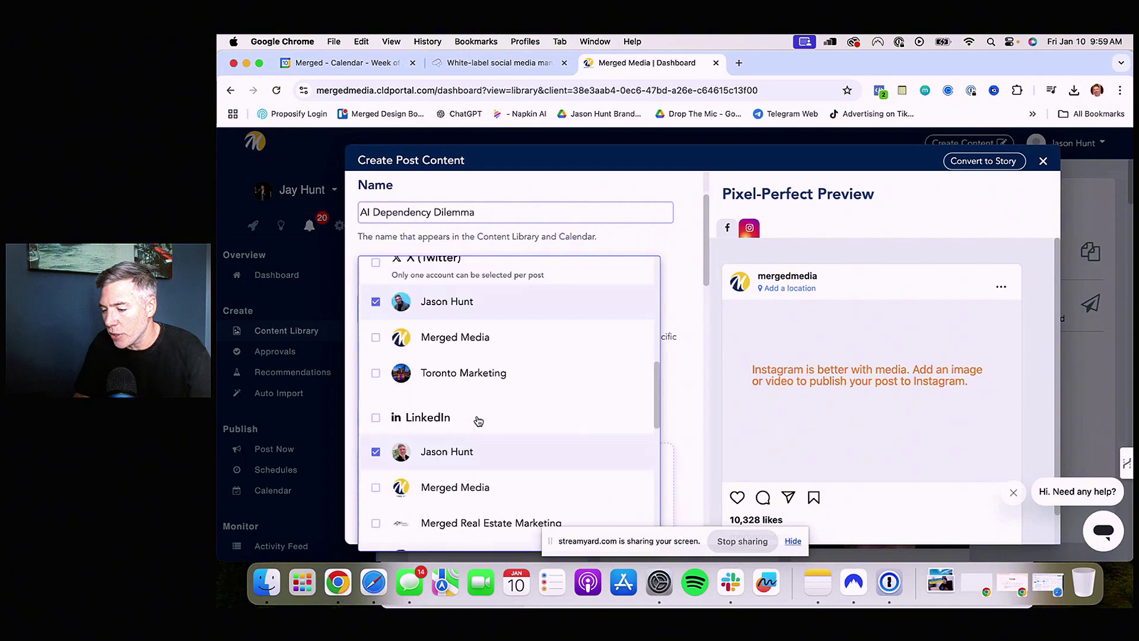
scroll(477, 422, up, 20)
scroll(478, 421, down, 10)
scroll(478, 422, down, 4)
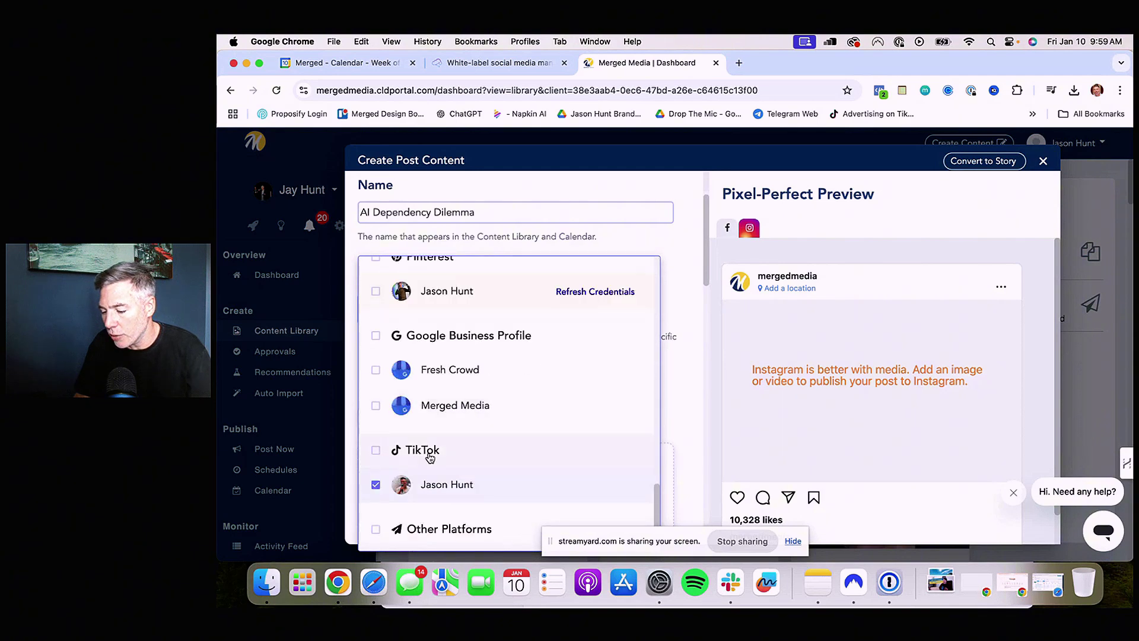
Deselect the TikTok and YouTube accounts from the post's linked accounts
click(376, 494)
scroll(477, 406, up, 5)
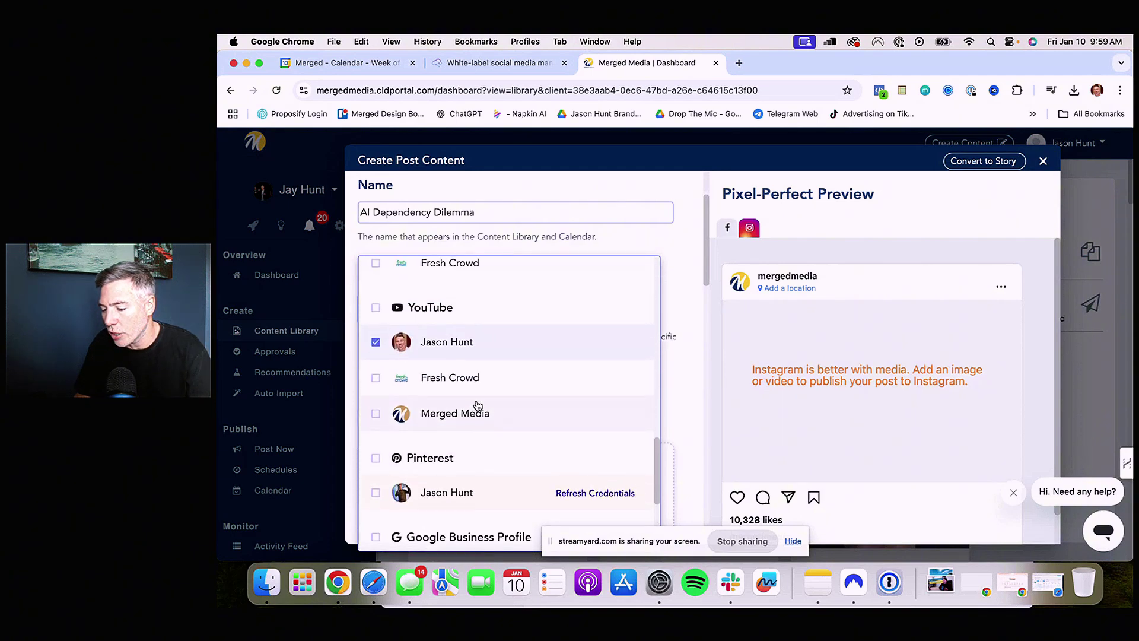
click(376, 344)
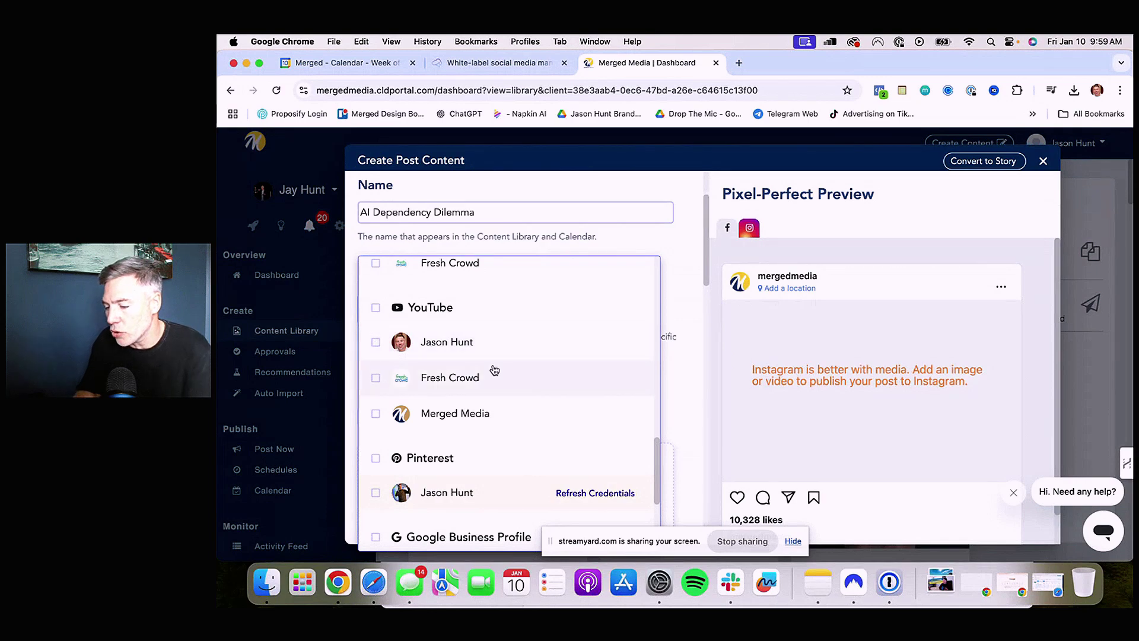
scroll(626, 319, down, 3)
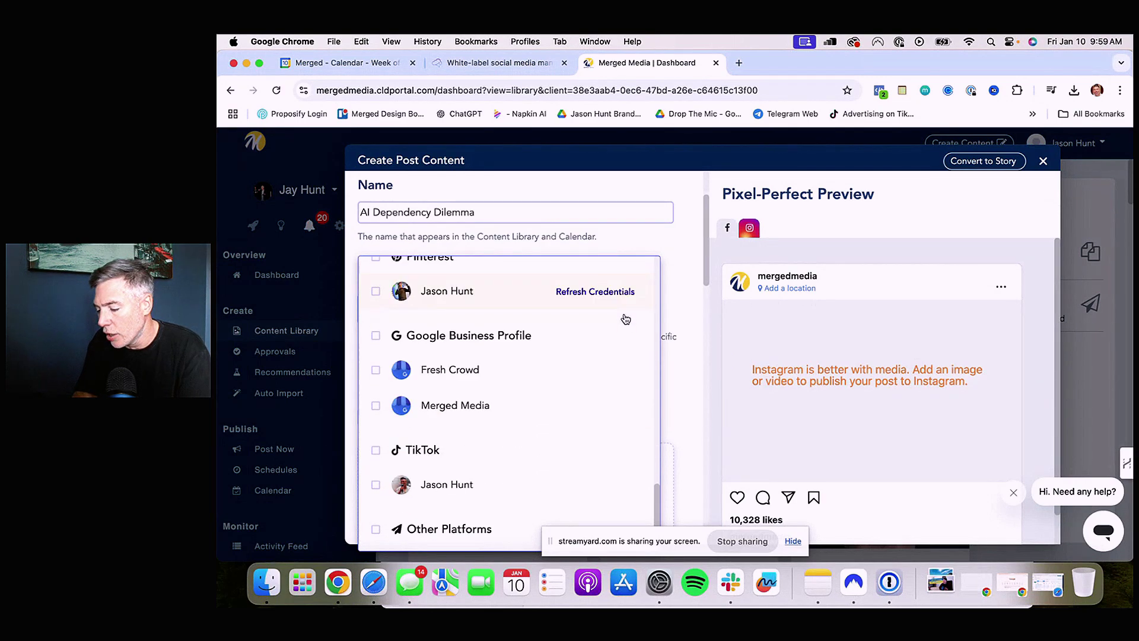
click(690, 310)
Upload the AI Dependency Dilemma (1) PNG from the Downloads folder as the post's image
scroll(689, 311, down, 3)
scroll(690, 311, up, 3)
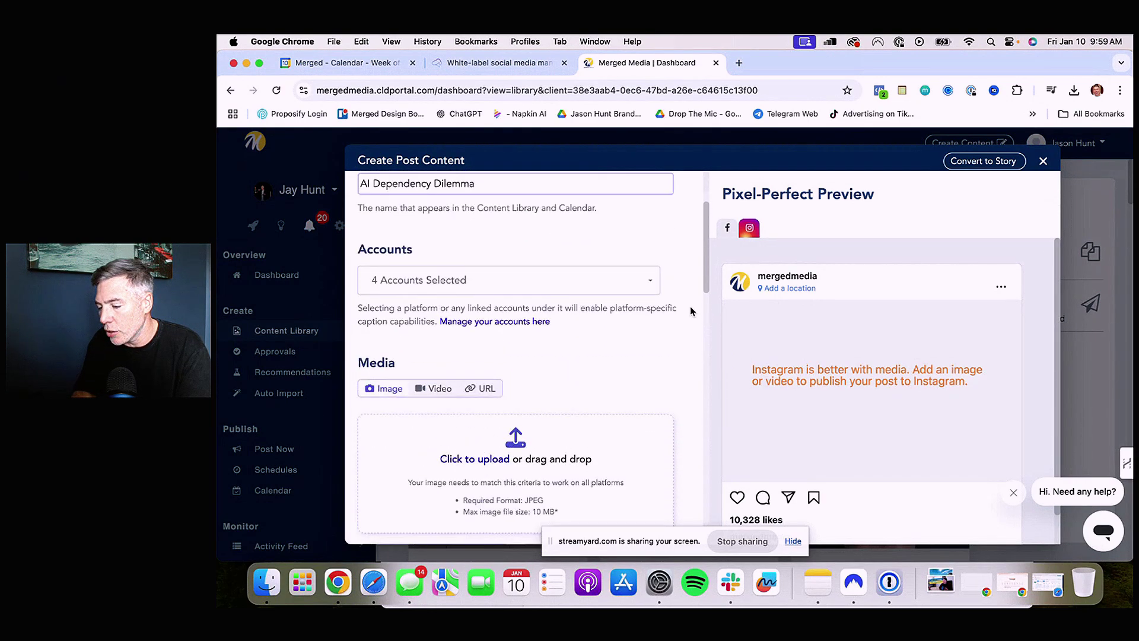
scroll(689, 306, down, 3)
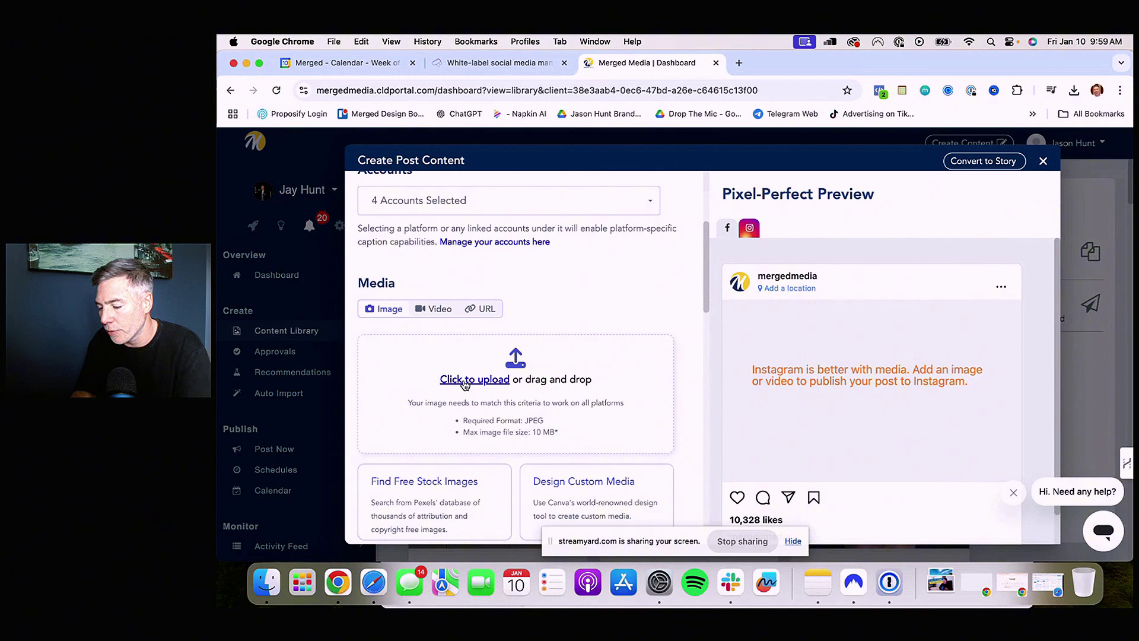
click(499, 341)
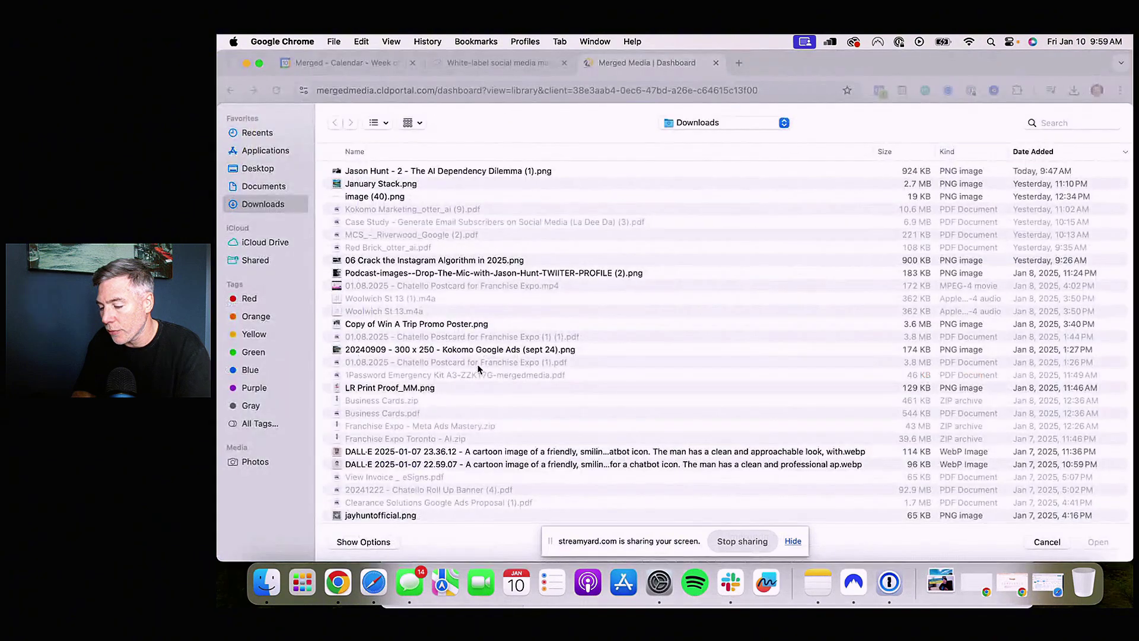
double_click(411, 172)
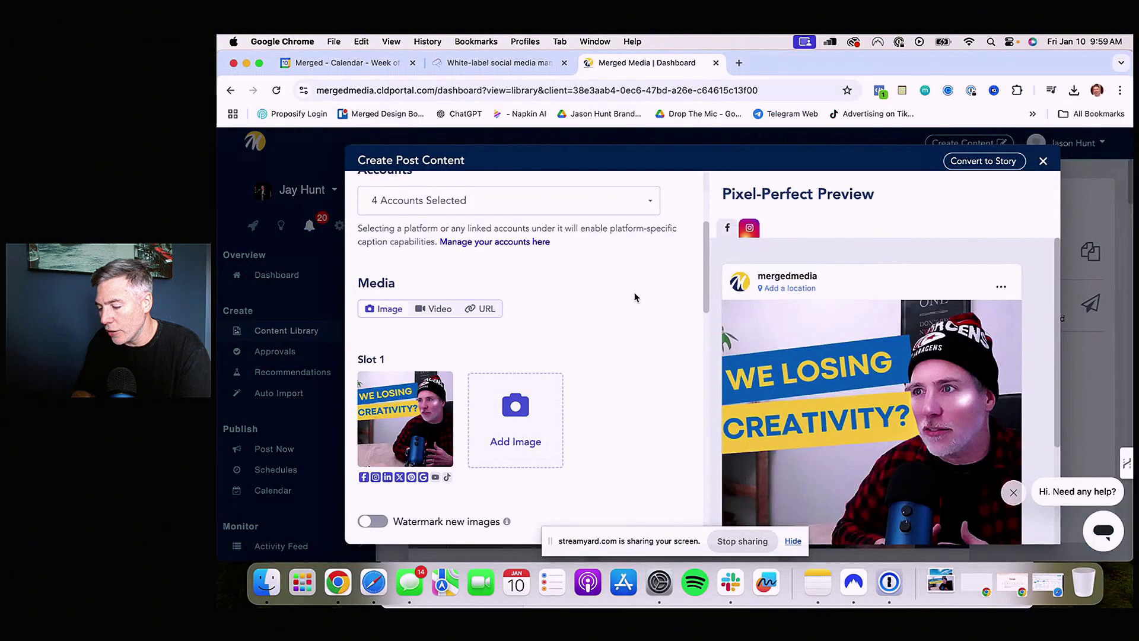
Paste the prepared caption text with its YouTube link from the notes into Caption 1
scroll(635, 297, down, 1)
scroll(634, 298, down, 3)
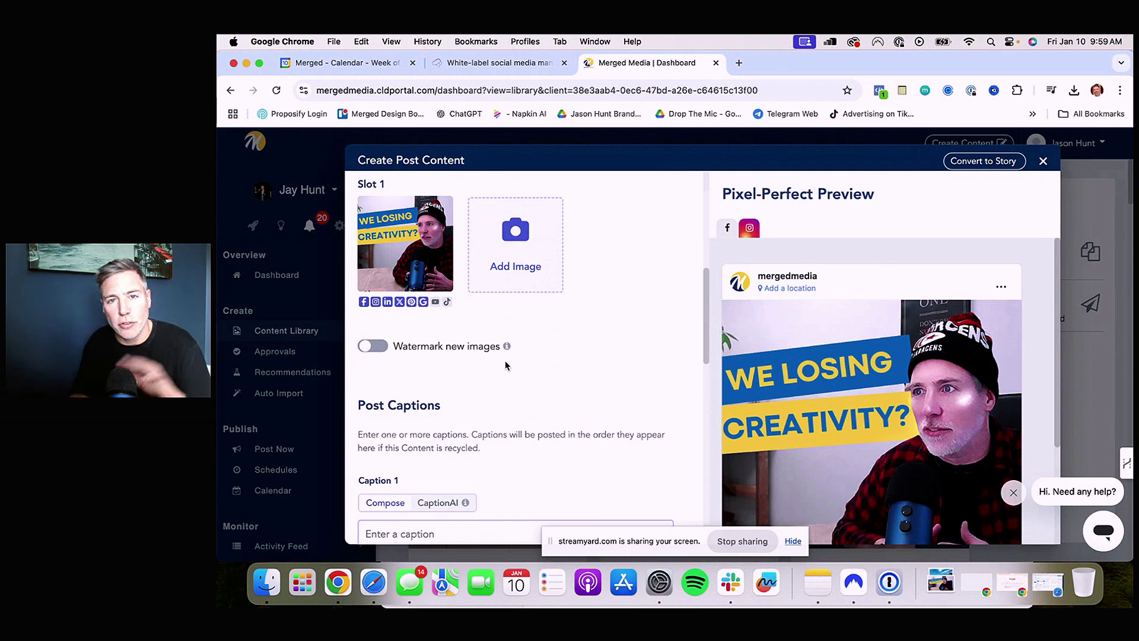
scroll(559, 394, down, 3)
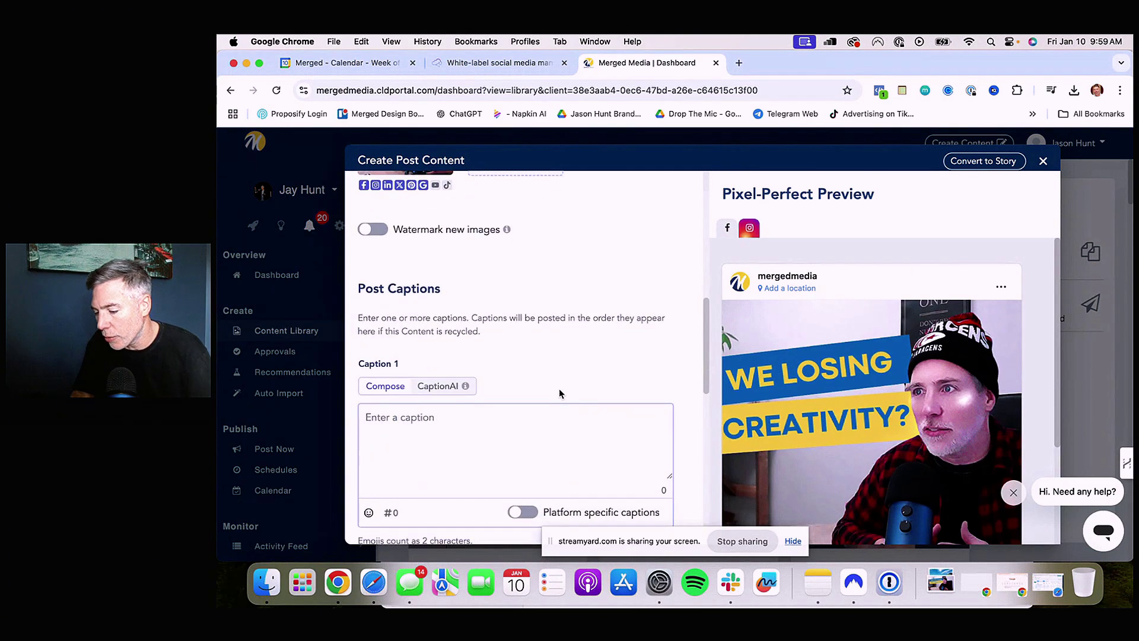
click(820, 584)
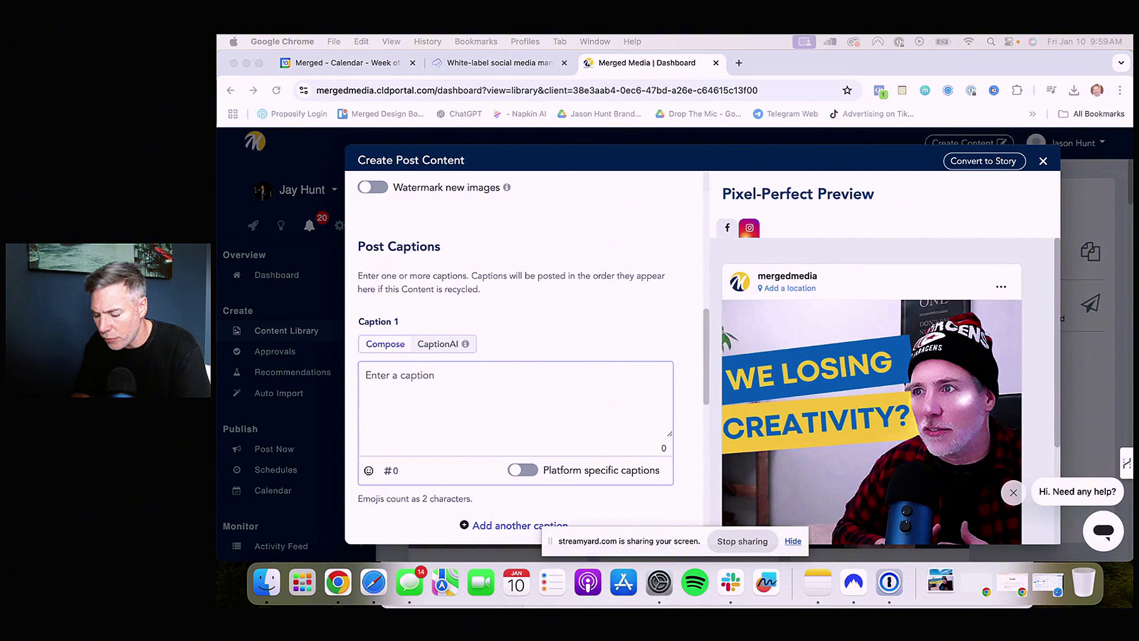
click(473, 394)
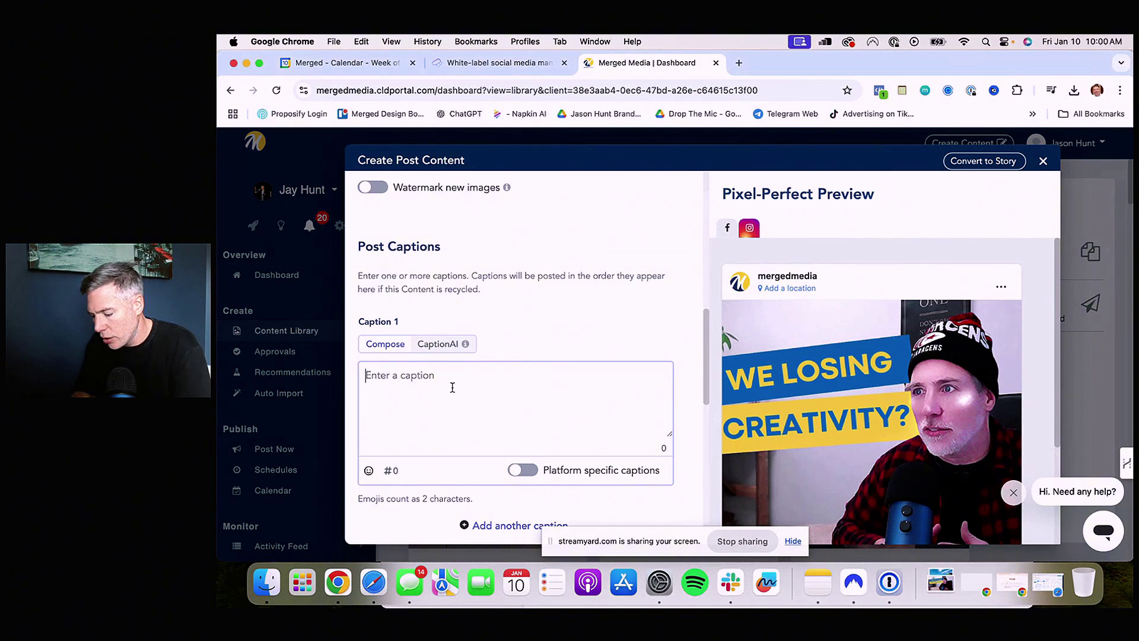
key(super+v)
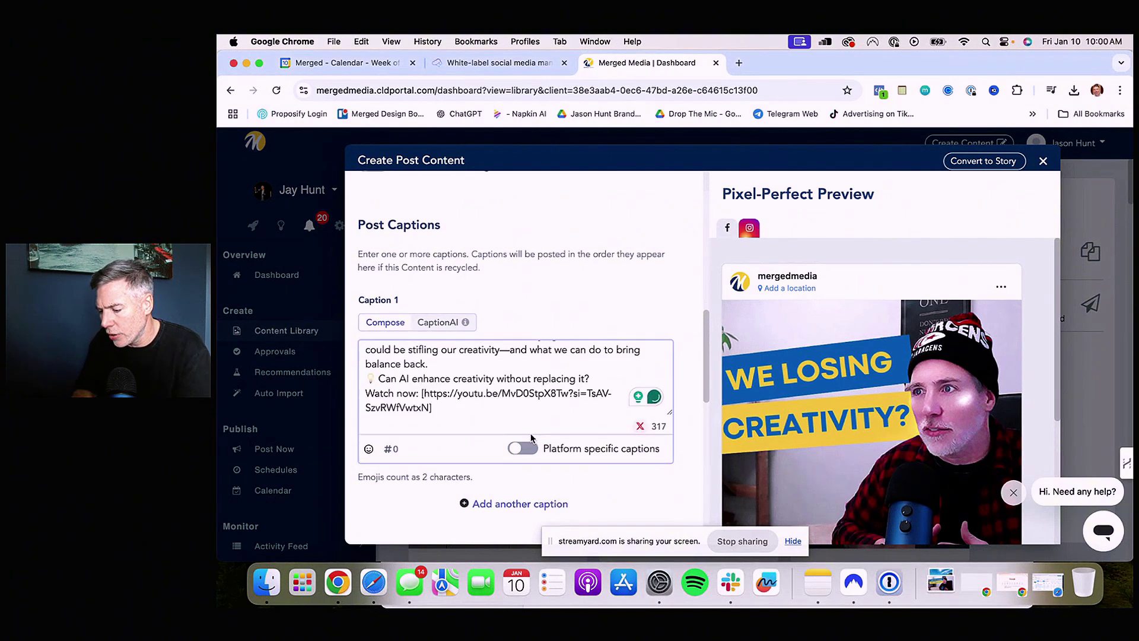
Enable platform specific captions for Caption 1 and replace the Instagram version's Watch now link line with "Link in bio."
scroll(530, 434, down, 3)
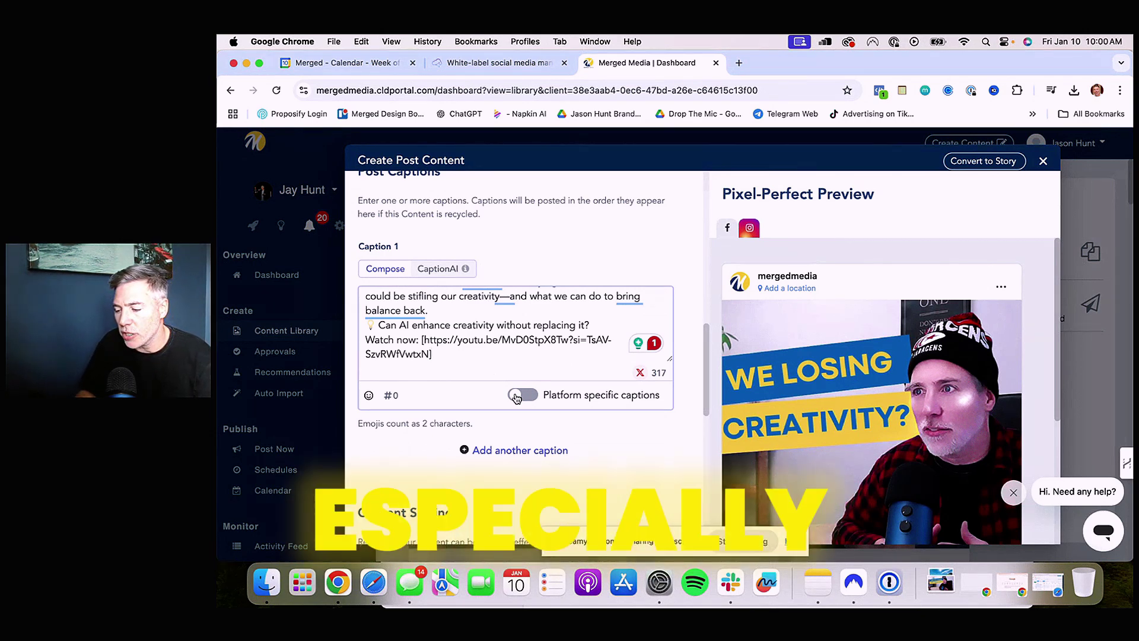
mouse_move(641, 376)
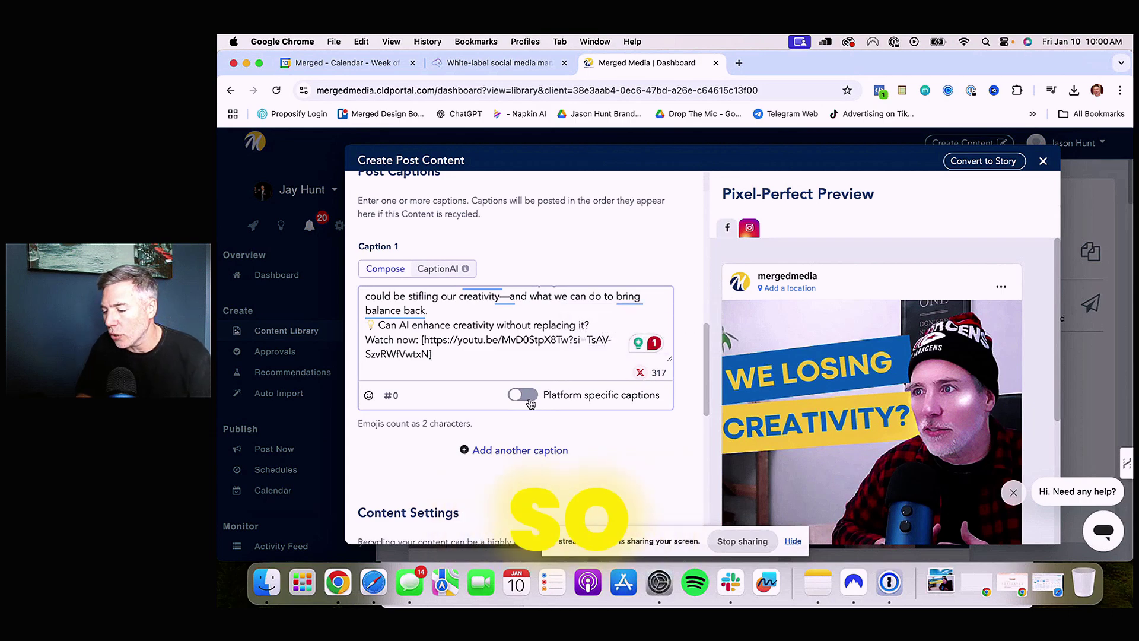
click(566, 395)
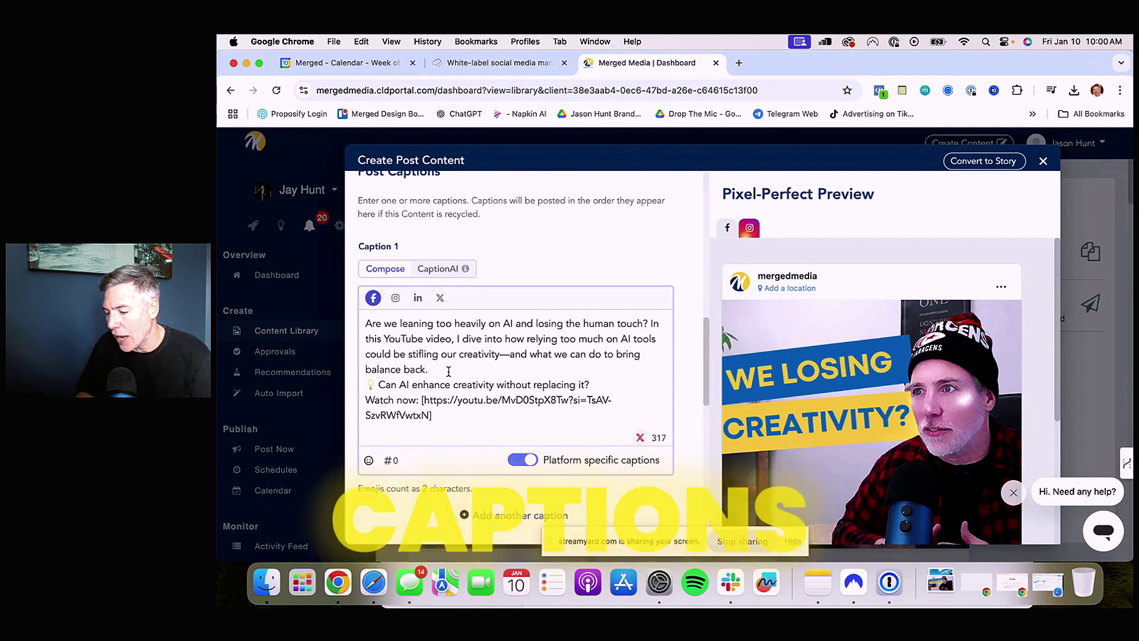
click(395, 298)
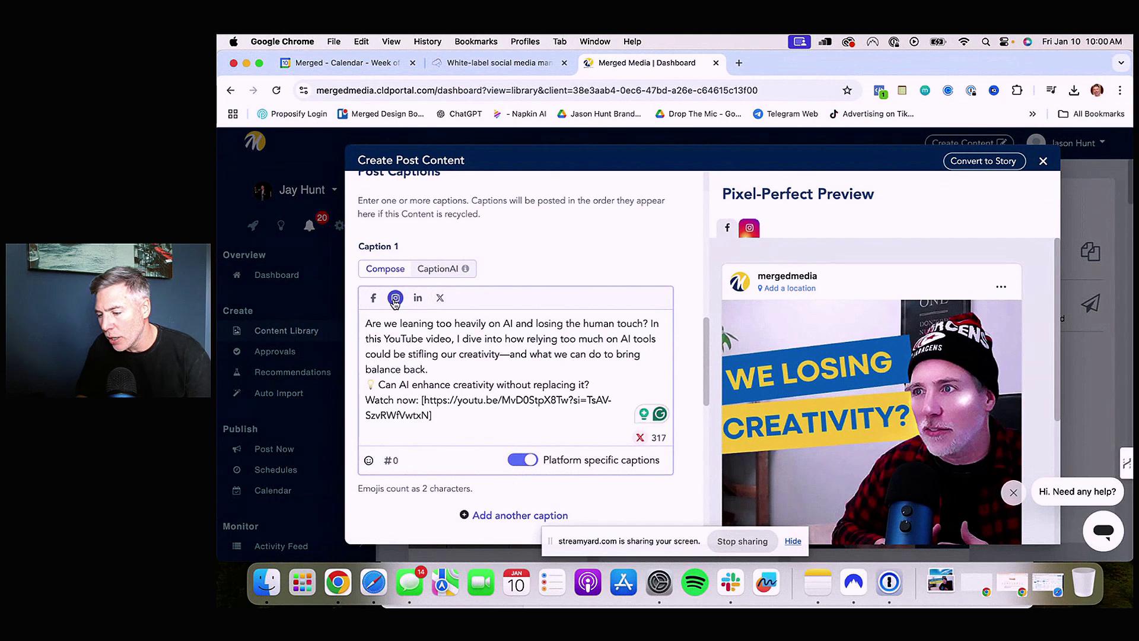
drag(453, 414, 382, 402)
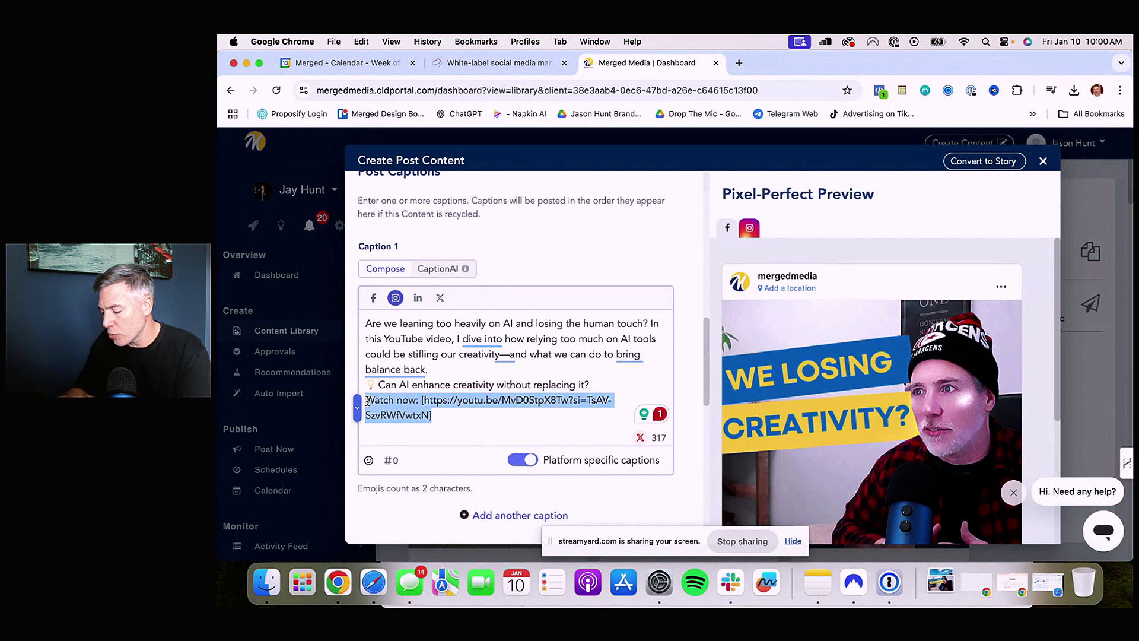
key(BackSpace)
text(Link in bio.)
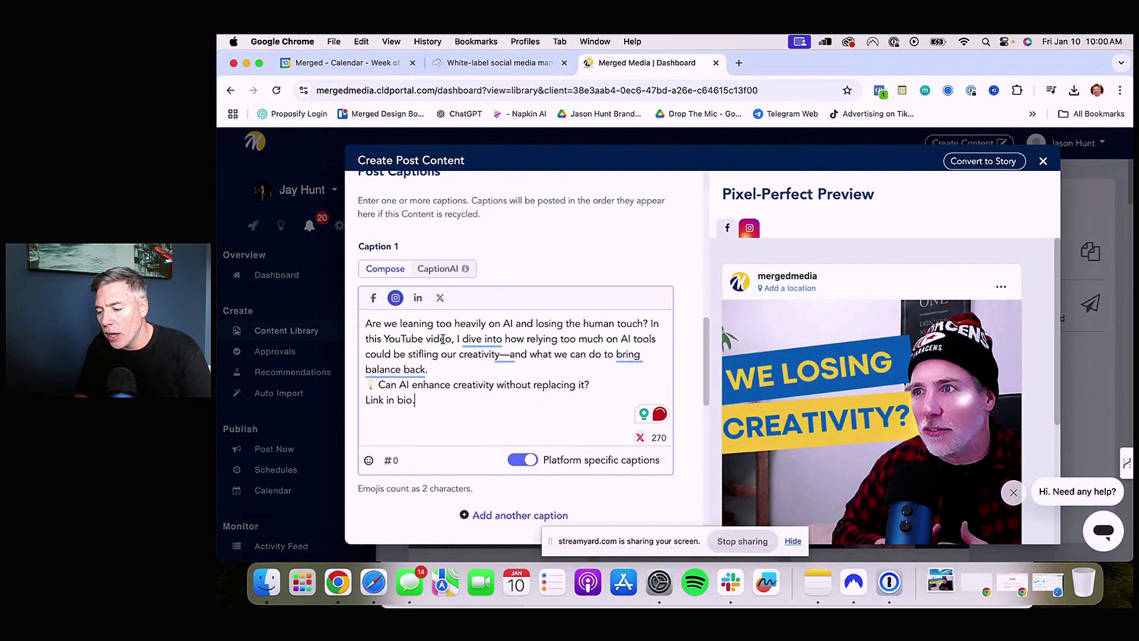
Shorten the X caption by deleting the "Can AI enhance creativity without replacing it?" line and ending the preceding sentence at "our creativity."
click(417, 299)
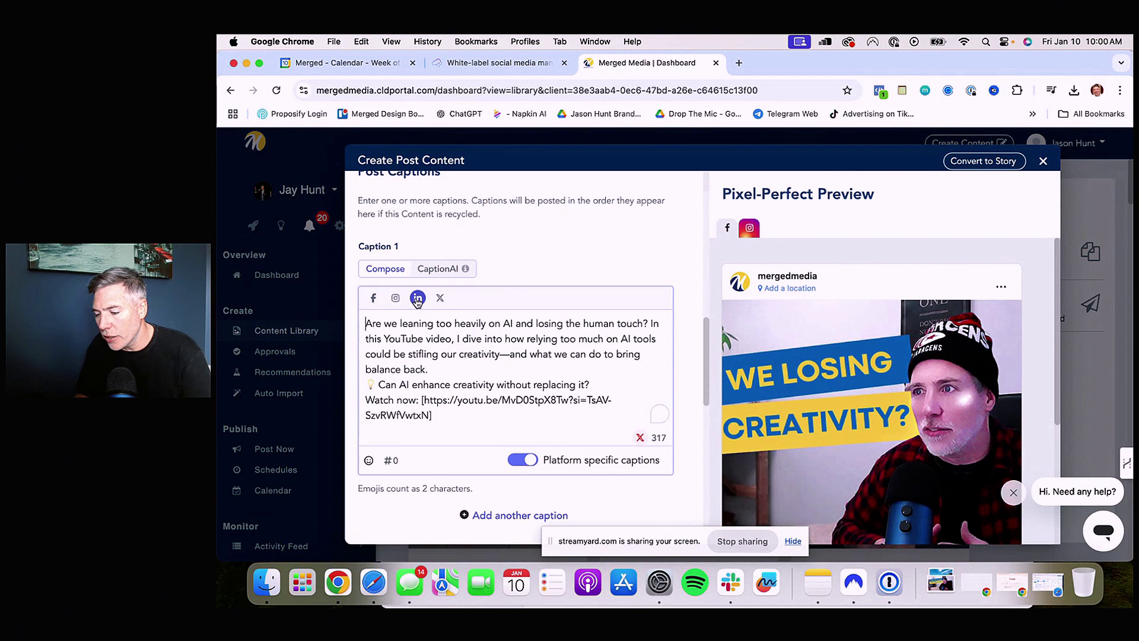
click(440, 299)
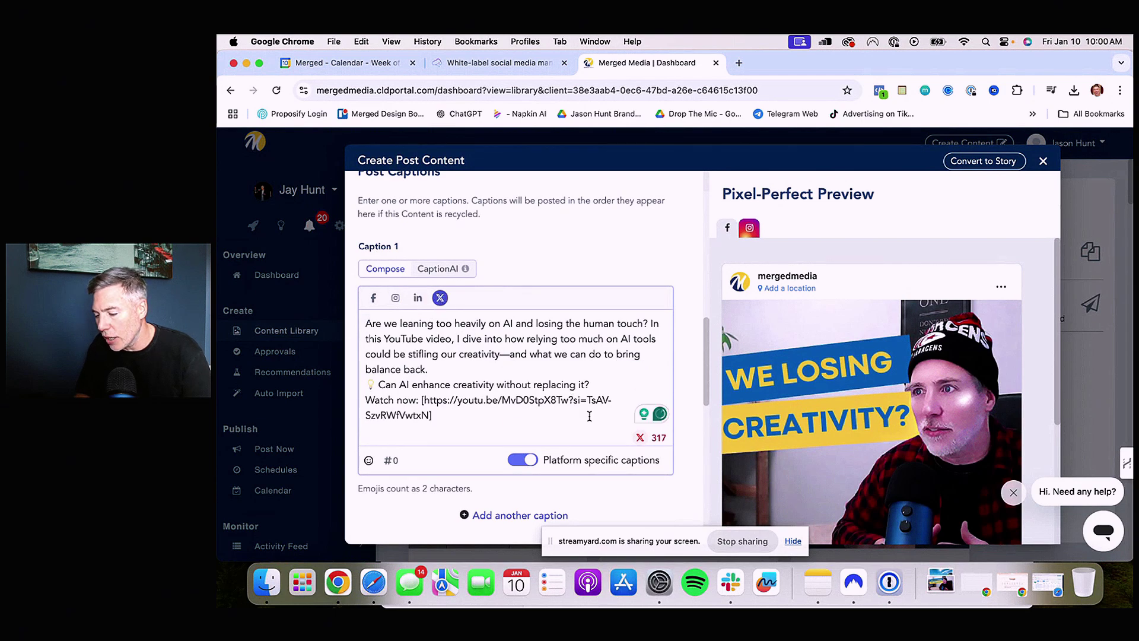
mouse_move(642, 441)
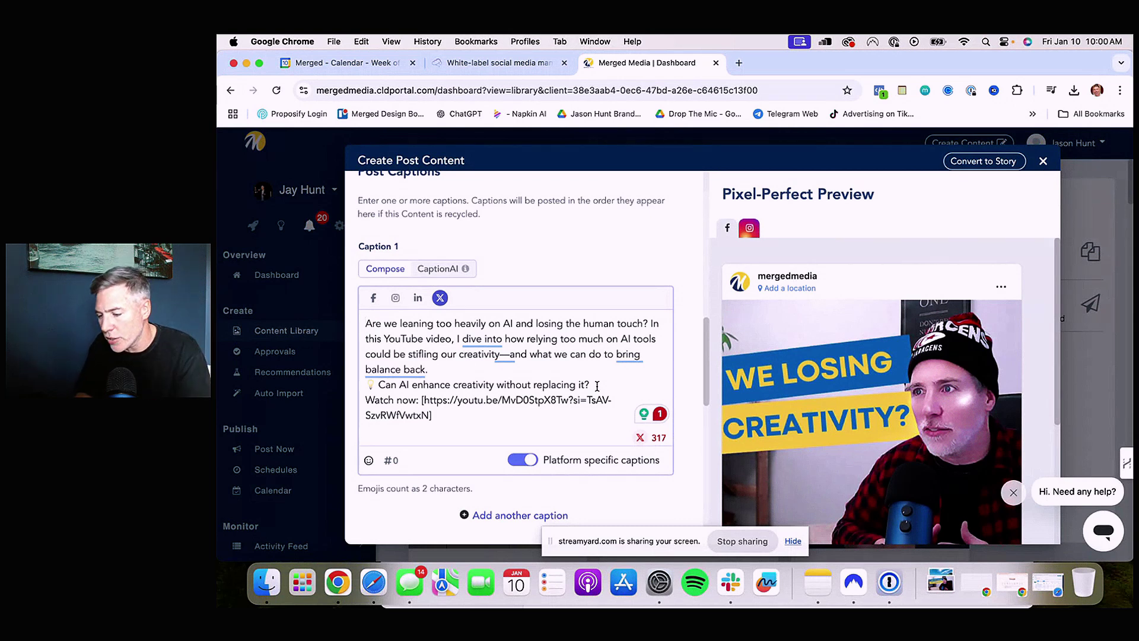
drag(596, 386, 372, 384)
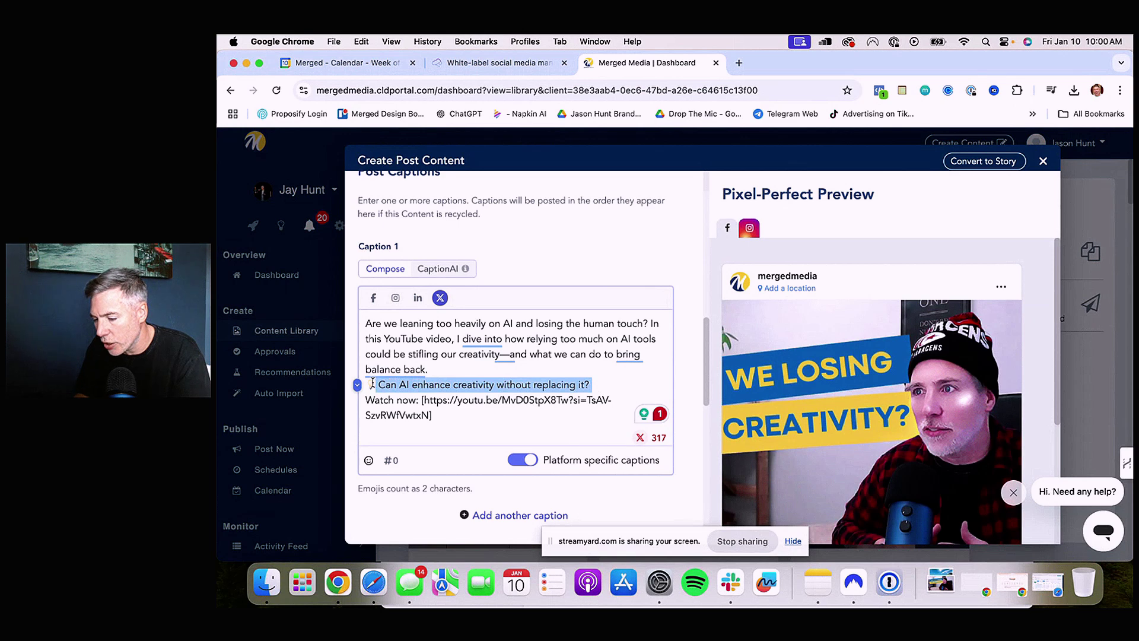
key(BackSpace)
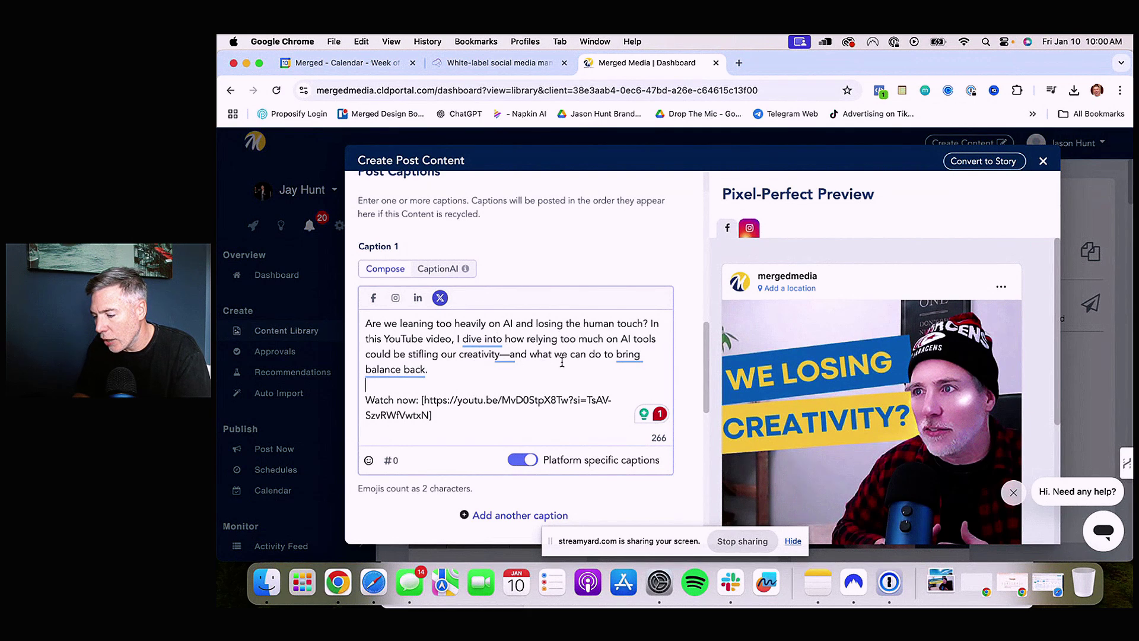
drag(460, 373, 502, 354)
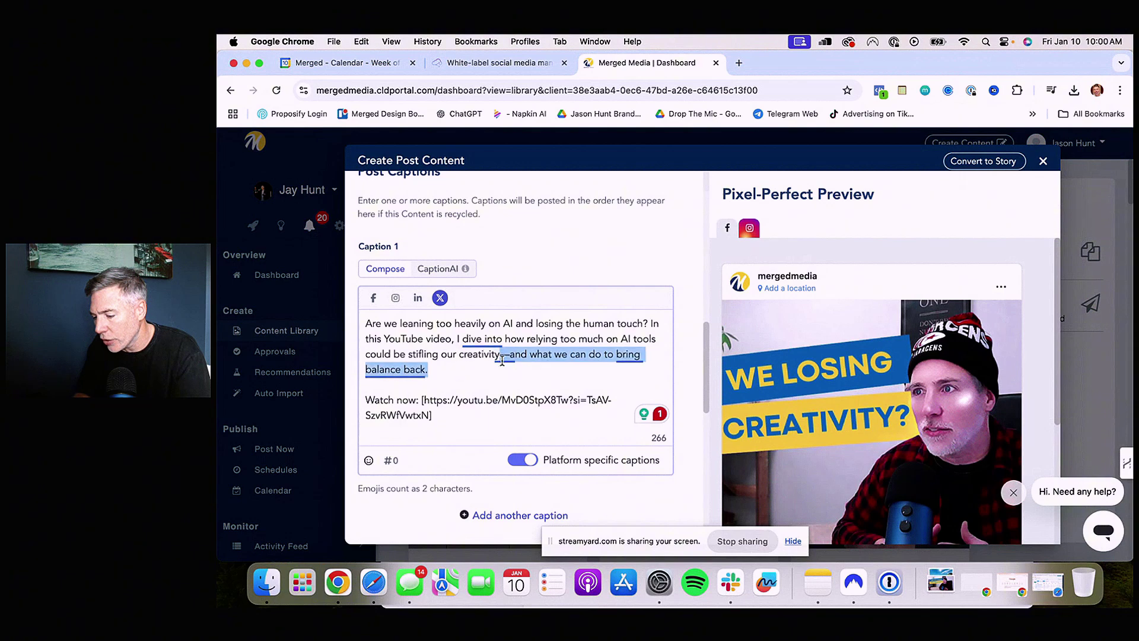
text(.)
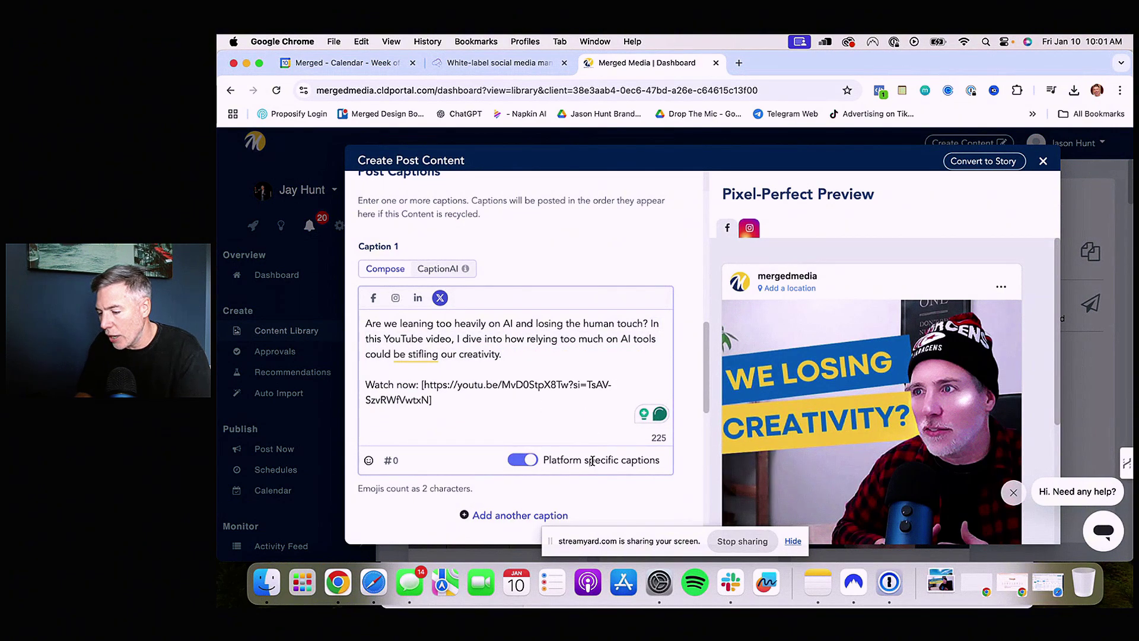
Turn on Require Approval and turn off Recycle Content in the post's content settings
scroll(487, 463, down, 3)
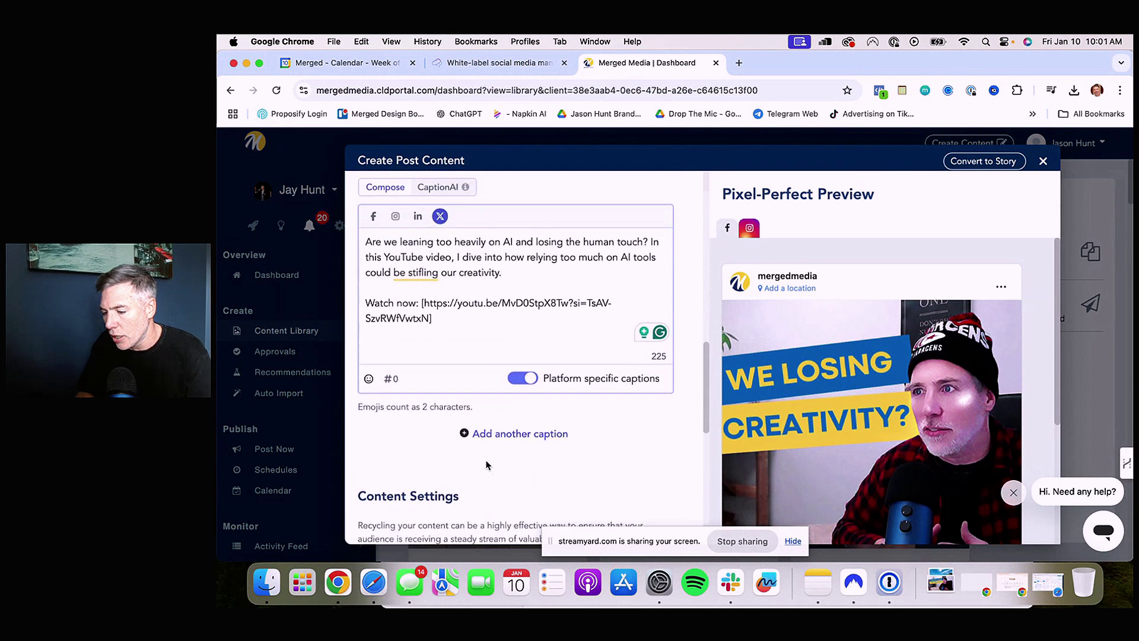
scroll(413, 422, up, 1)
scroll(430, 449, down, 10)
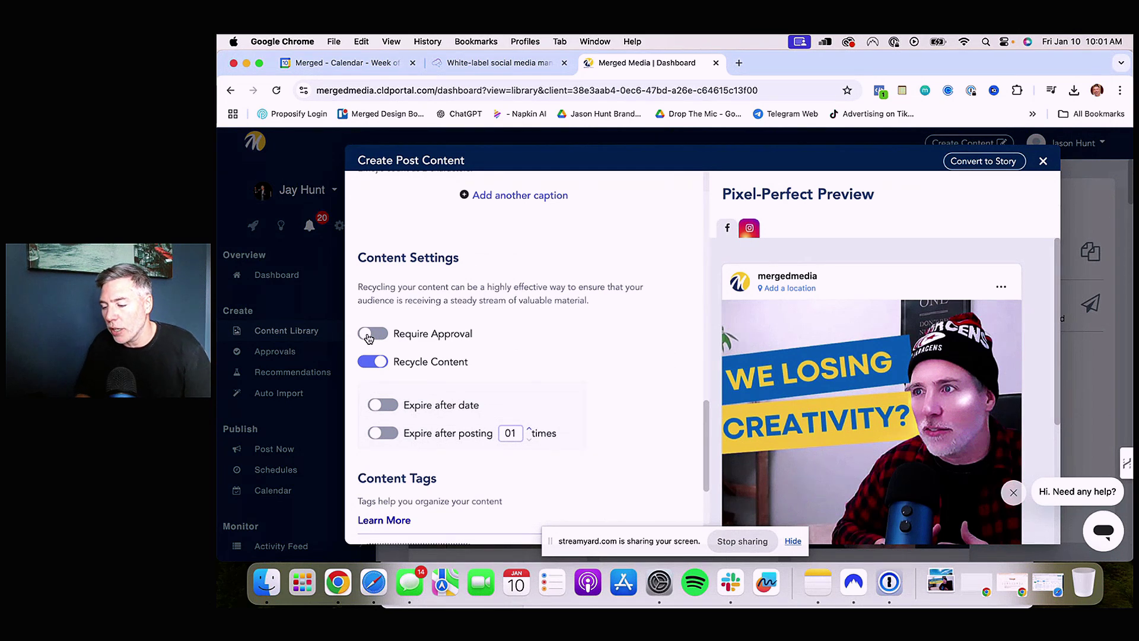
click(369, 336)
scroll(588, 346, down, 5)
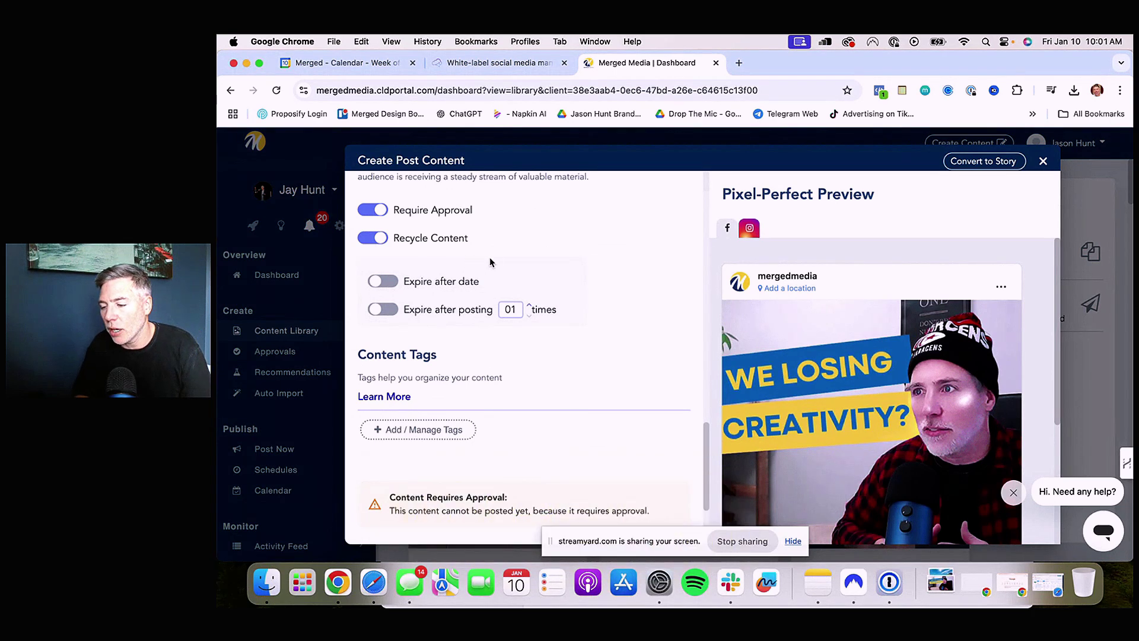
click(380, 239)
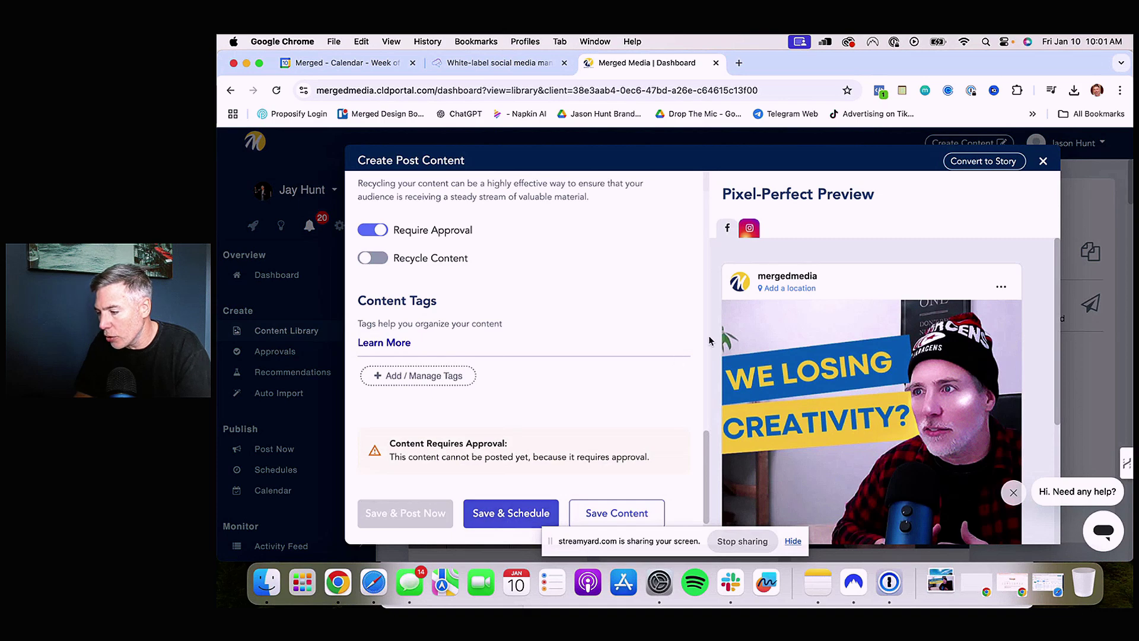
Review the post's Instagram preview from the image down to its caption
scroll(815, 310, down, 3)
scroll(815, 309, up, 3)
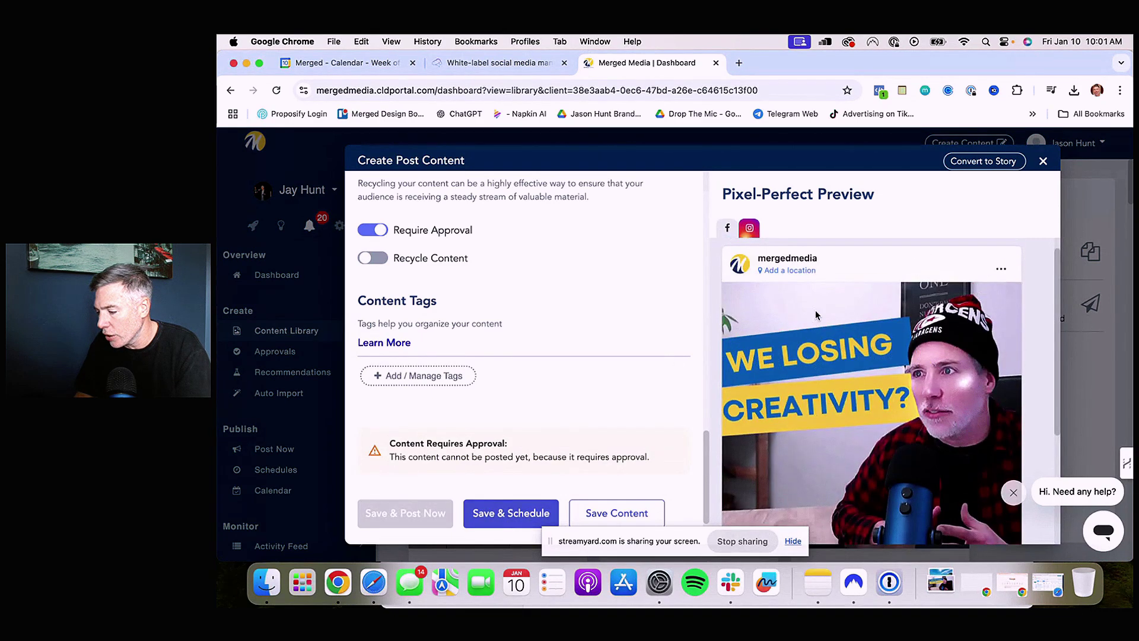
scroll(783, 338, down, 2)
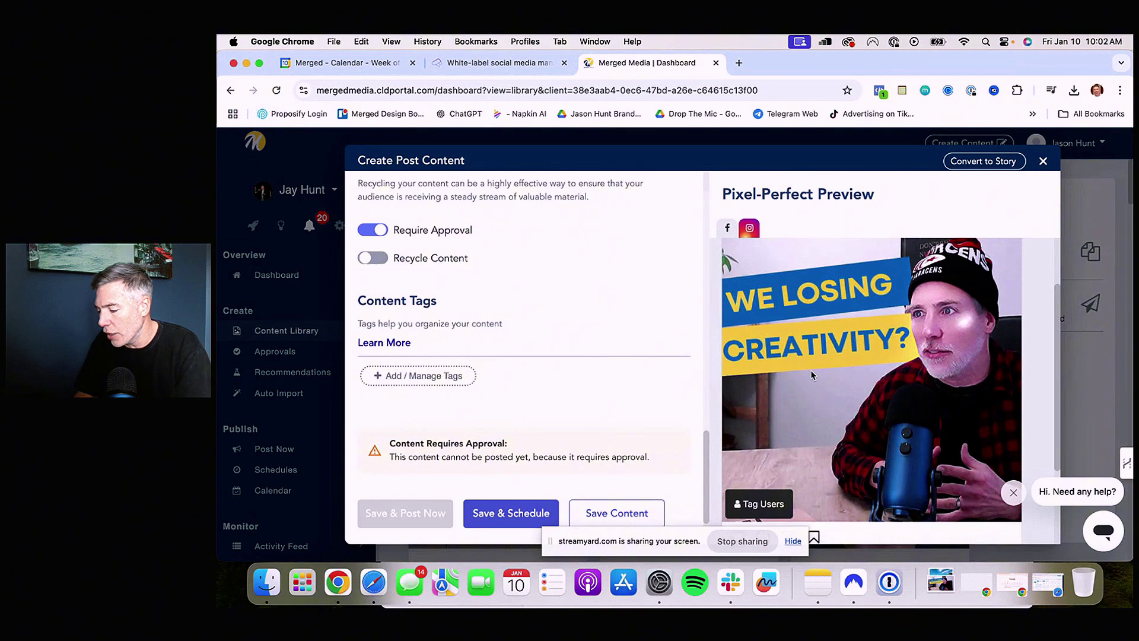
scroll(812, 374, down, 3)
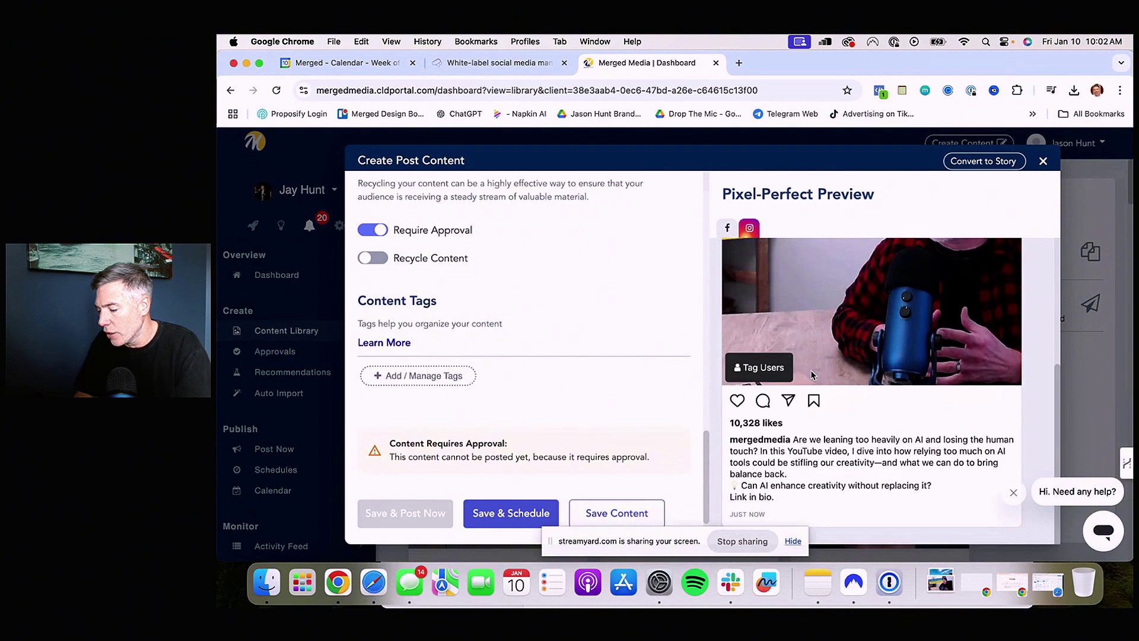
Open the scheduling form for the post and enter Amplify Your Brand as the schedule title
click(490, 514)
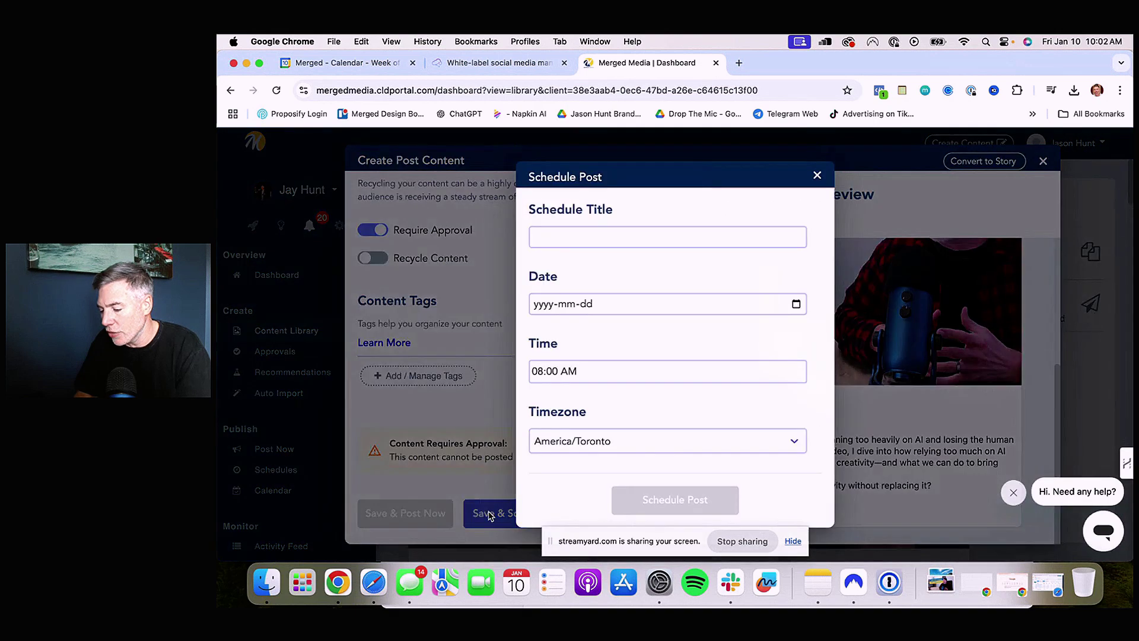
click(580, 238)
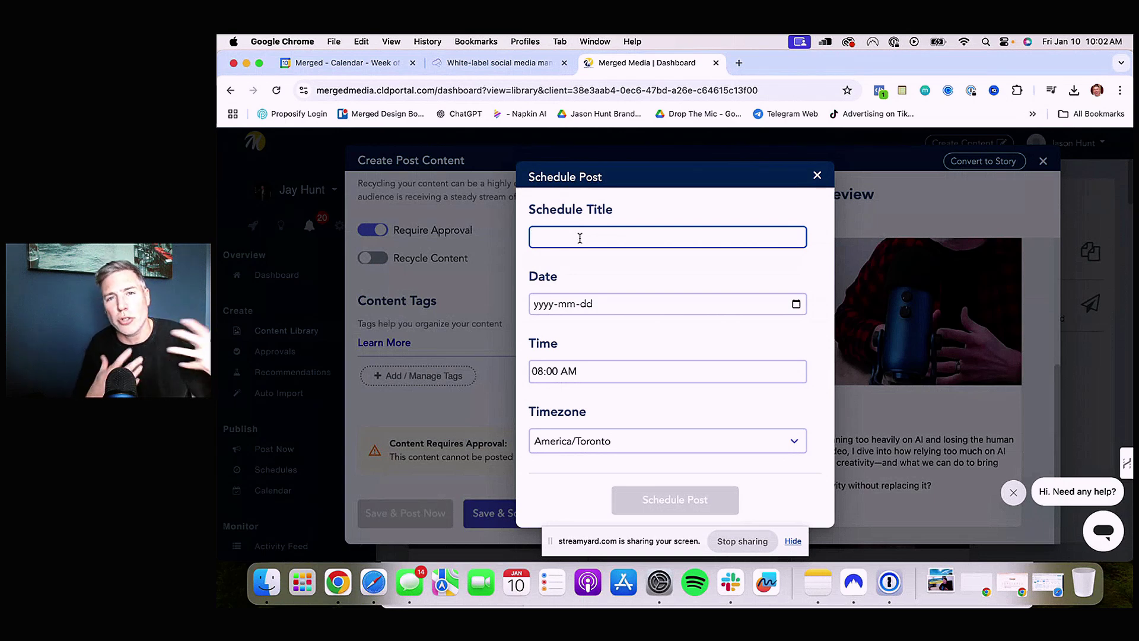
text(A)
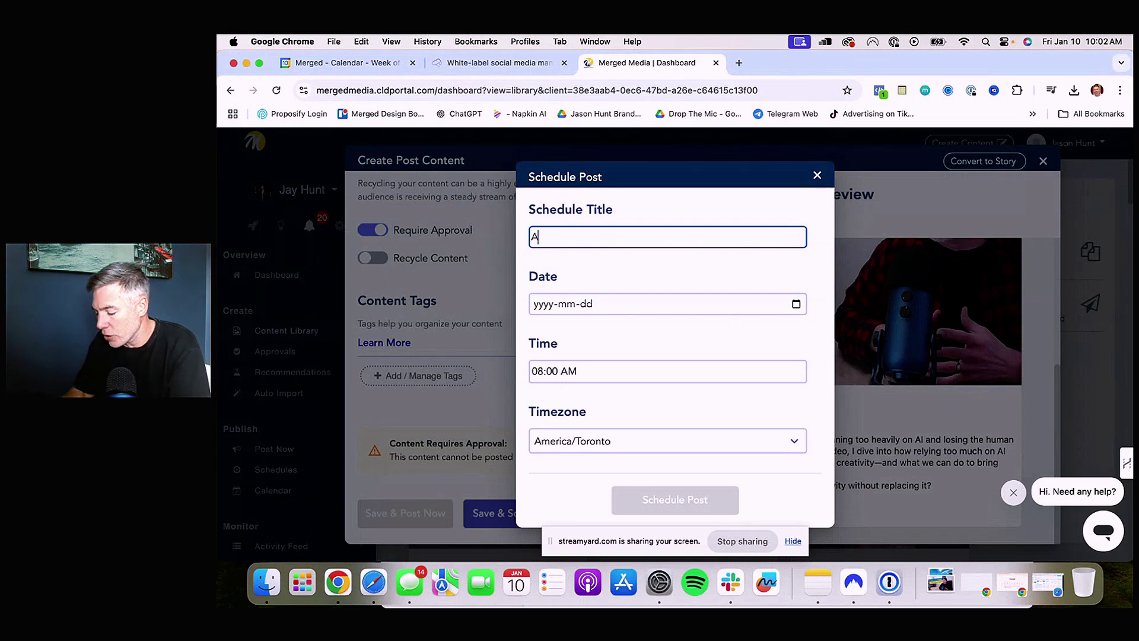
text(plify Y)
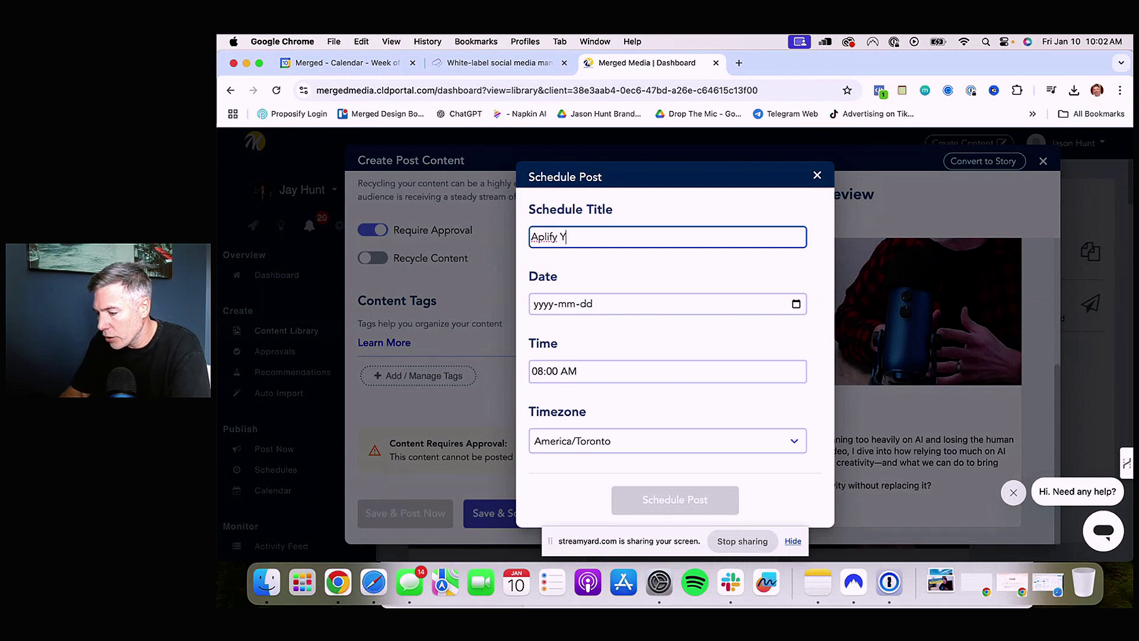
key(BackSpace)
key(BackSpace)
key(BackSpace)
key(BackSpace)
key(BackSpace)
text(mp)
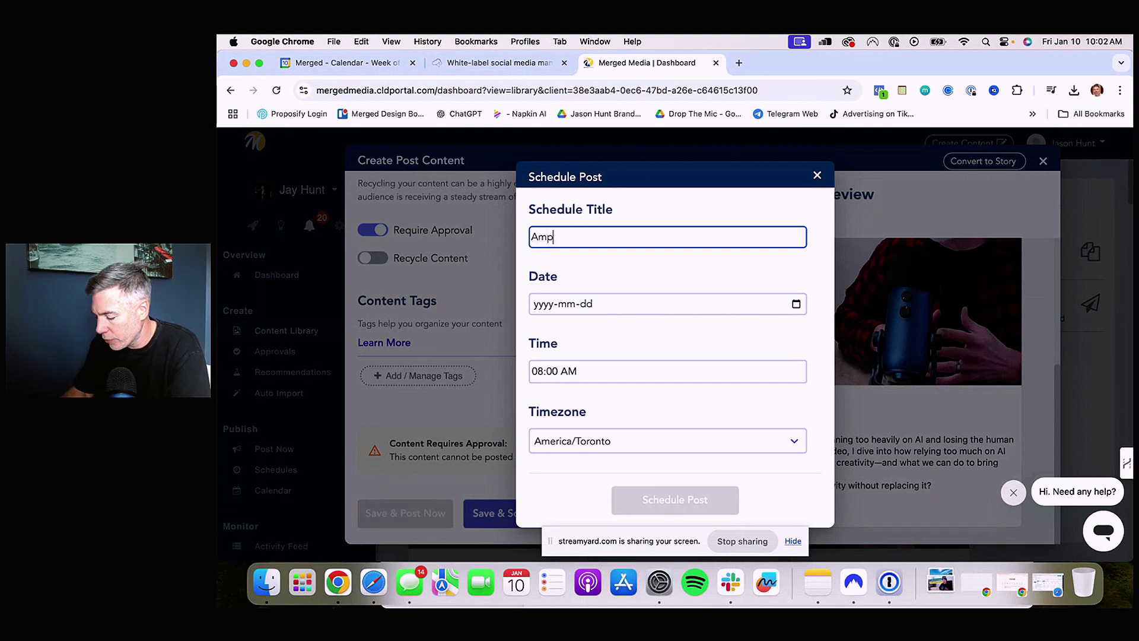
text(lifyn You)
key(BackSpace)
key(BackSpace)
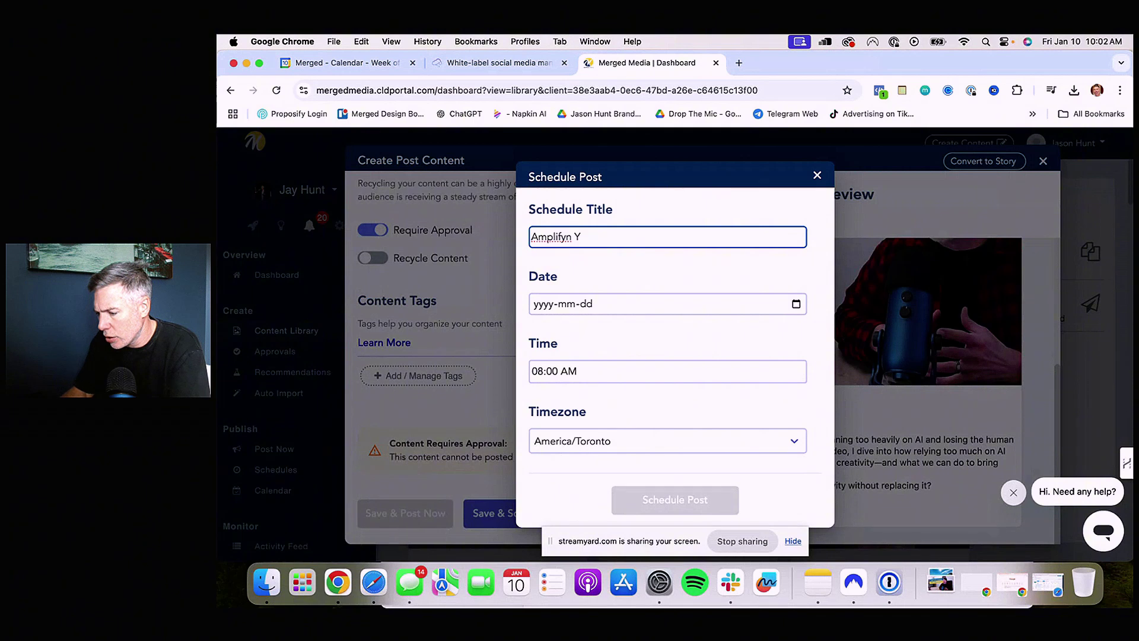
text(y Your Brand)
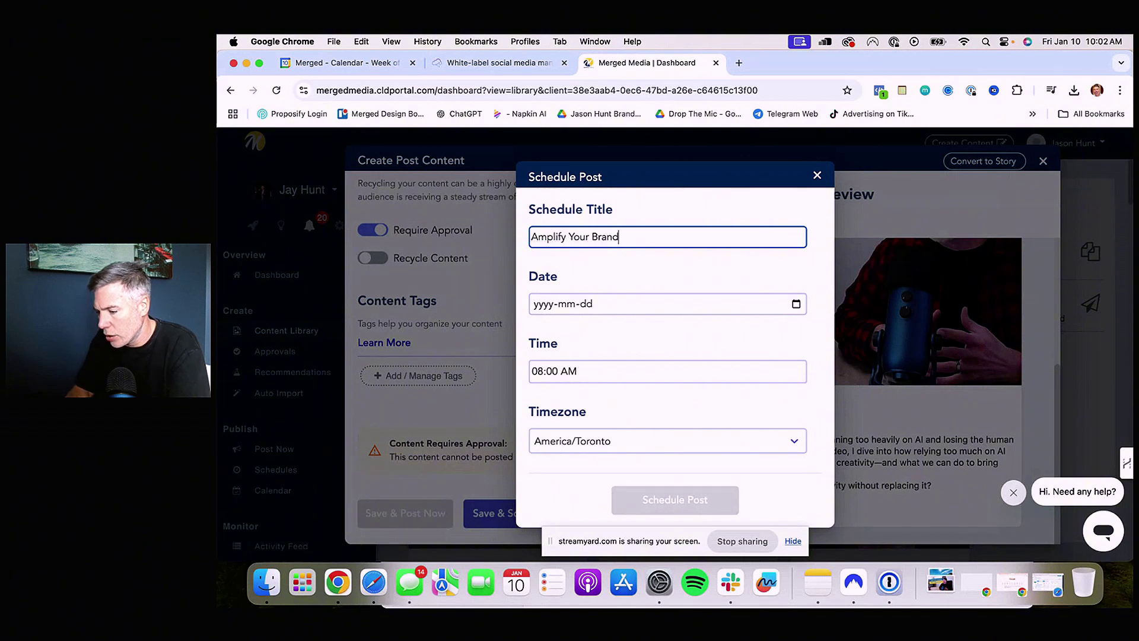
Set the schedule date to 2025-01-13 and close the form without scheduling the post
click(606, 305)
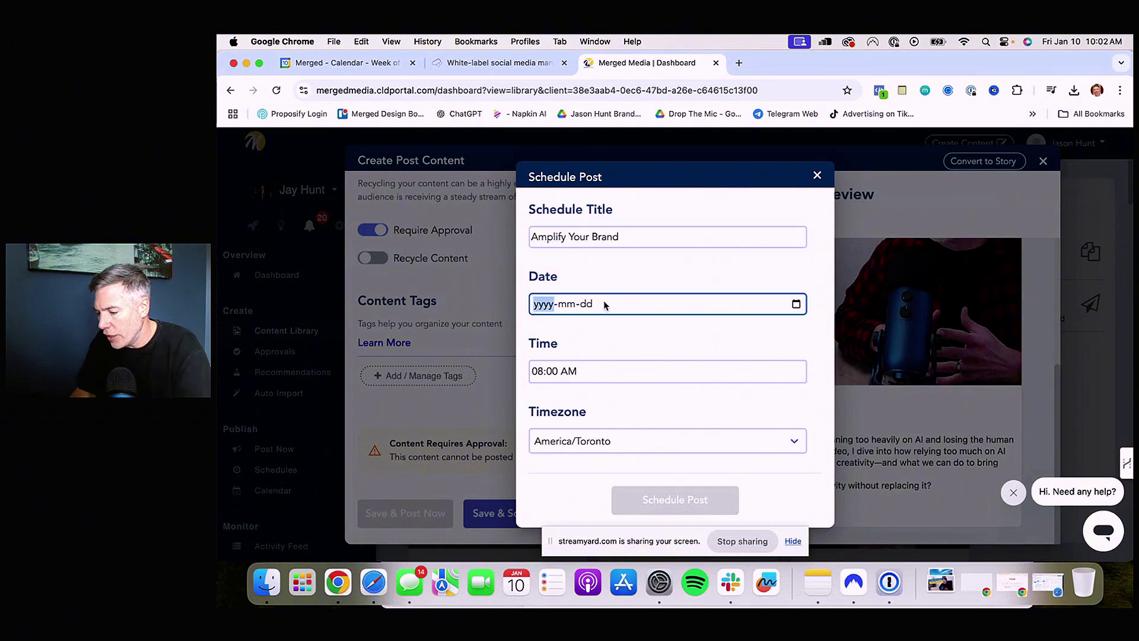
click(796, 304)
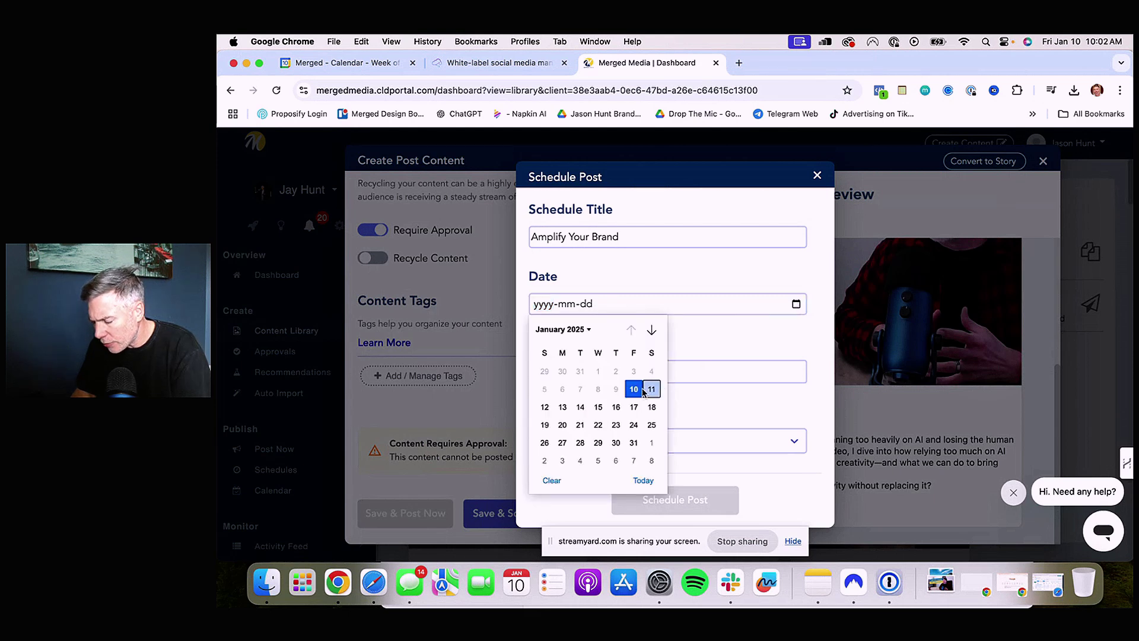
click(566, 413)
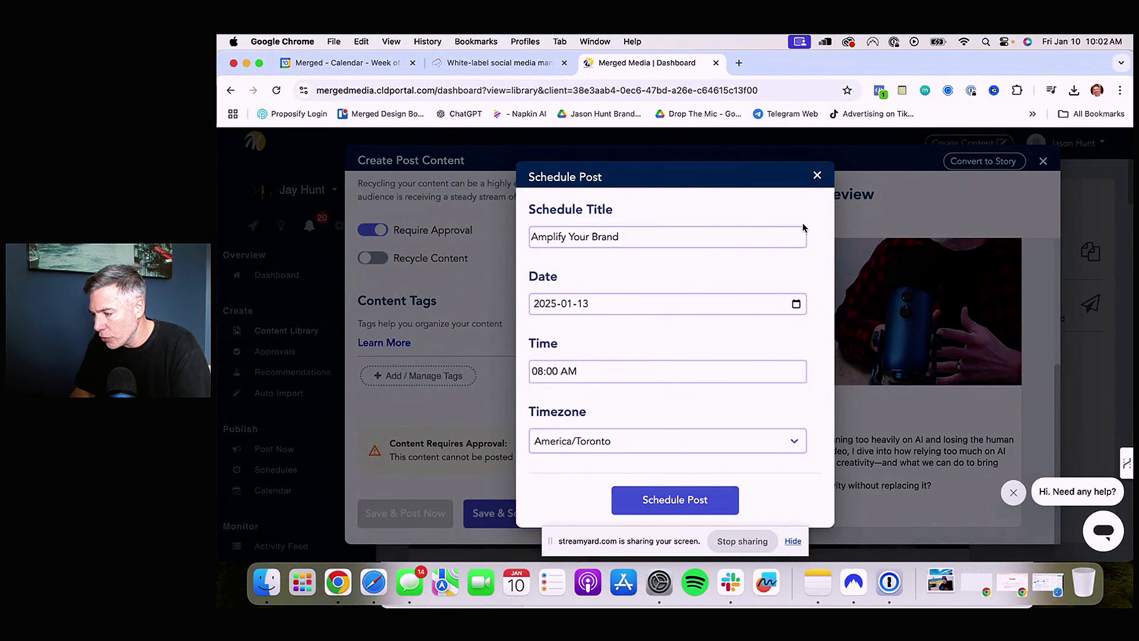
click(816, 176)
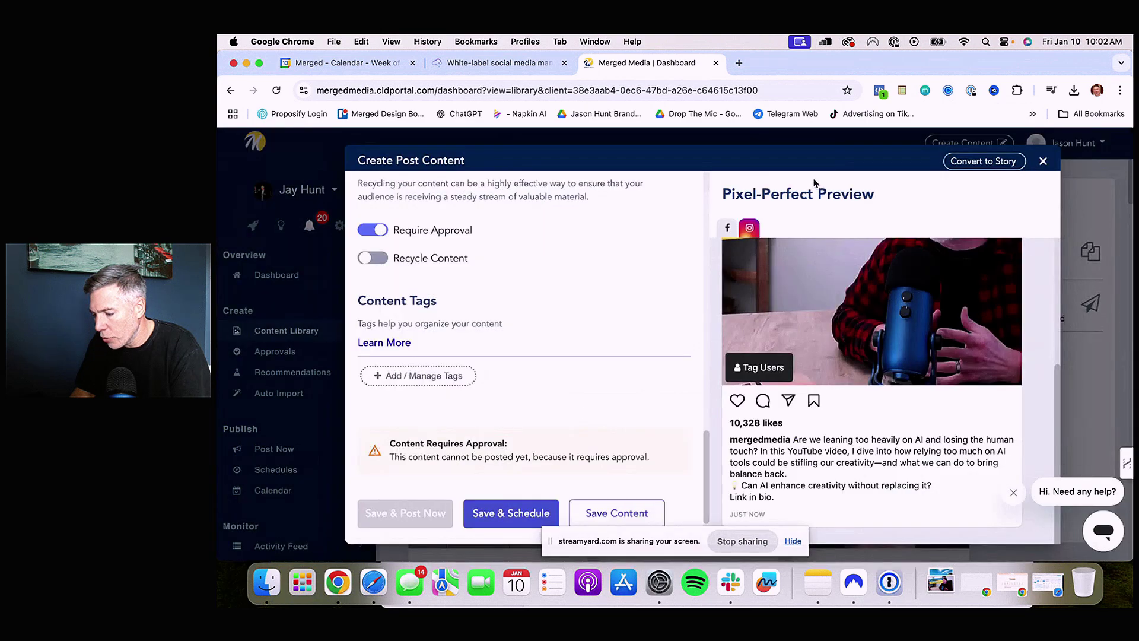
Create a green content tag named Amplify Your Brand and apply it to the post
click(427, 377)
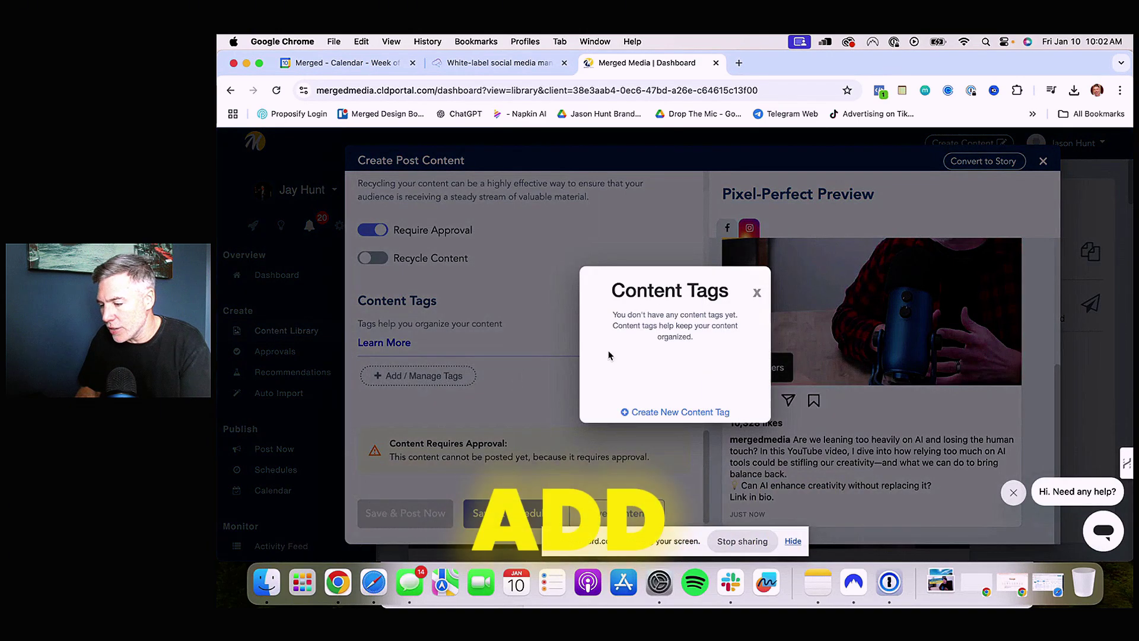
click(757, 293)
click(406, 379)
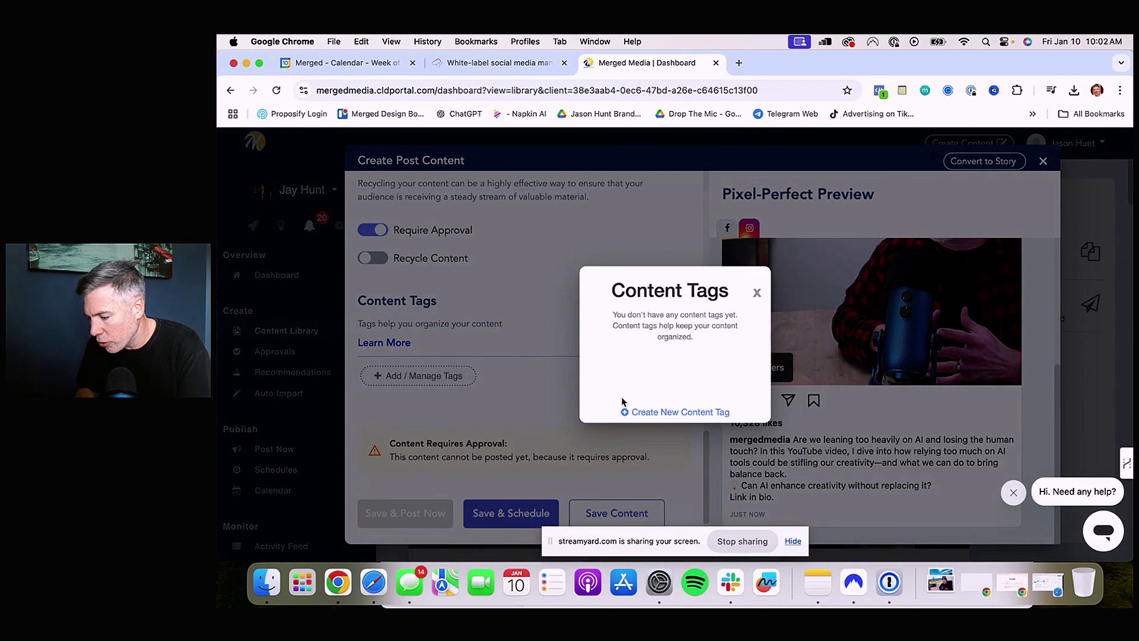
click(637, 413)
click(615, 331)
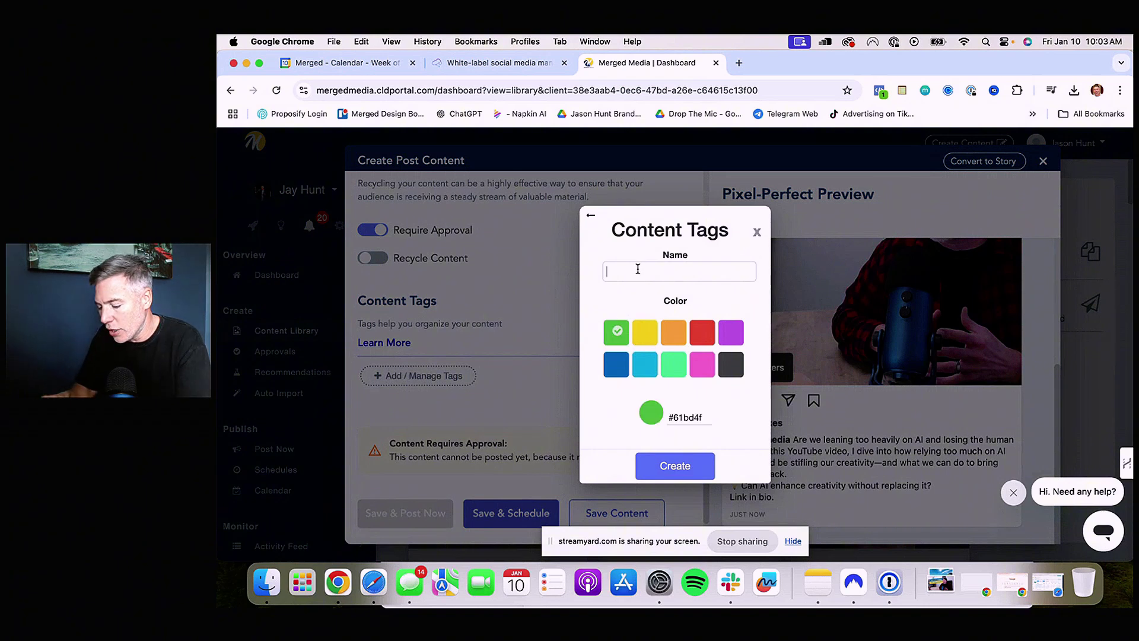
text(Amplif)
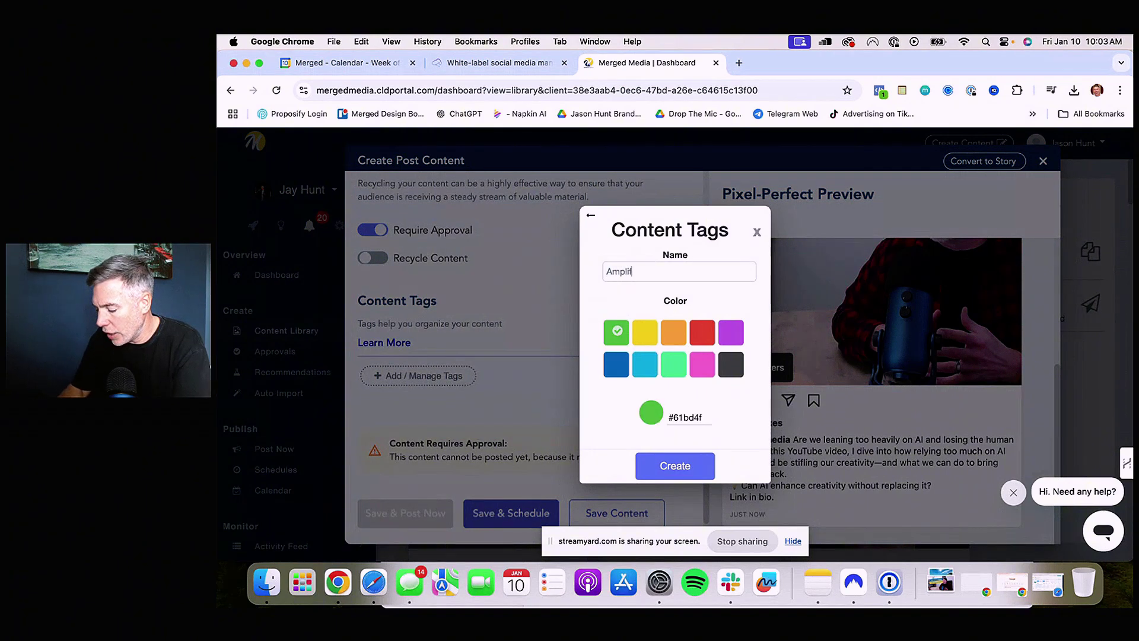
text(y Your Brand)
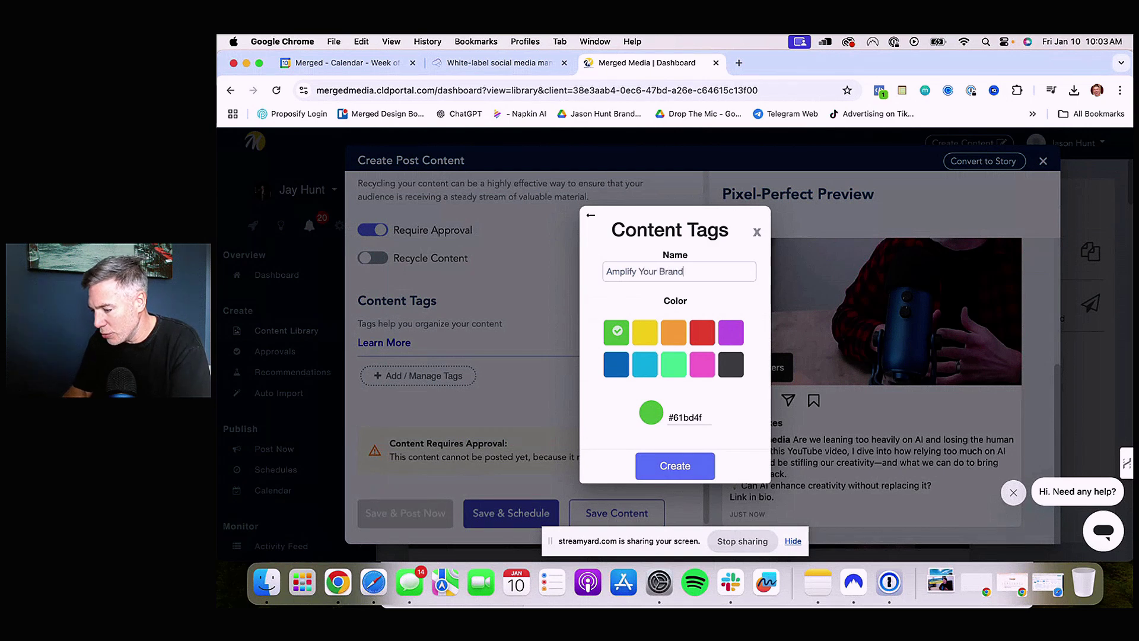
click(679, 463)
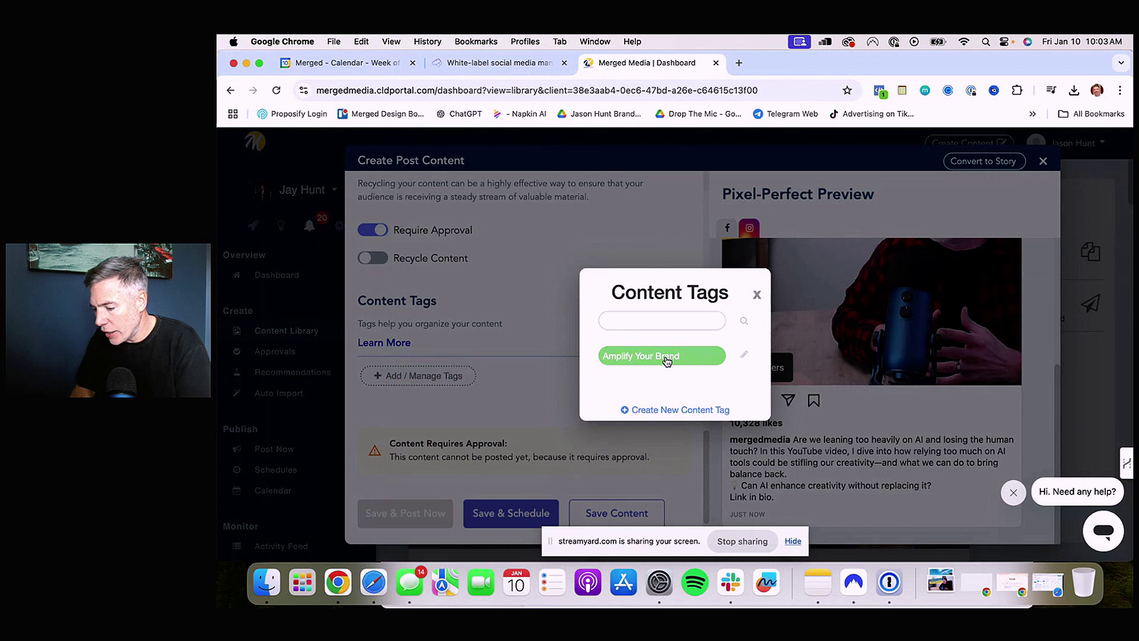
click(756, 294)
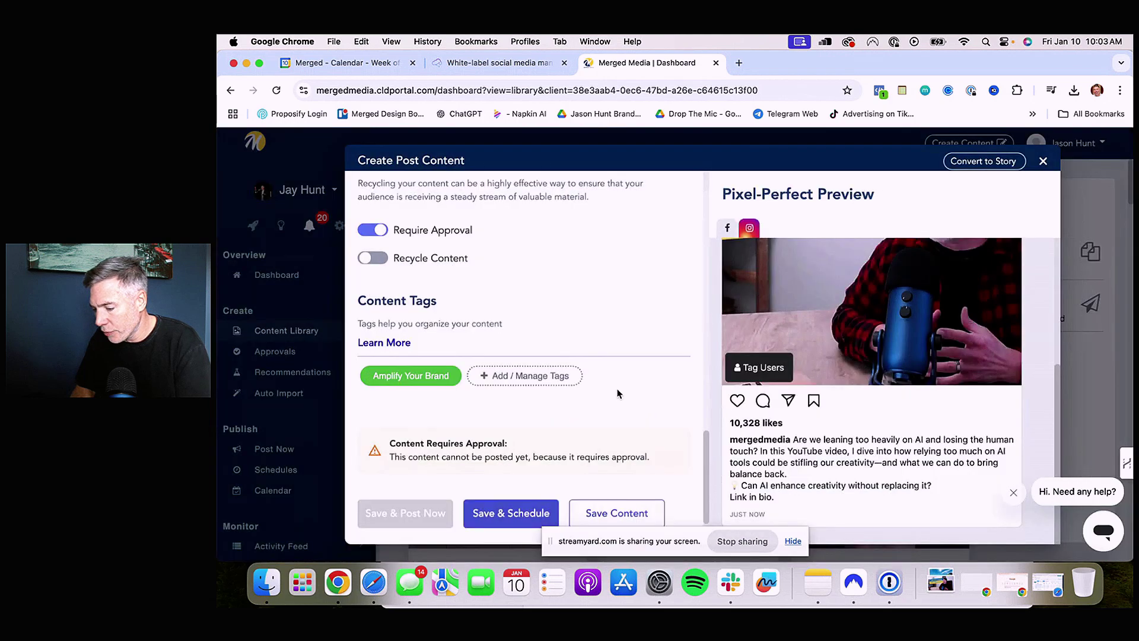
Save the post and schedule it under the title Amplify for 2025-01-13, keeping the default time and timezone
click(497, 515)
click(613, 233)
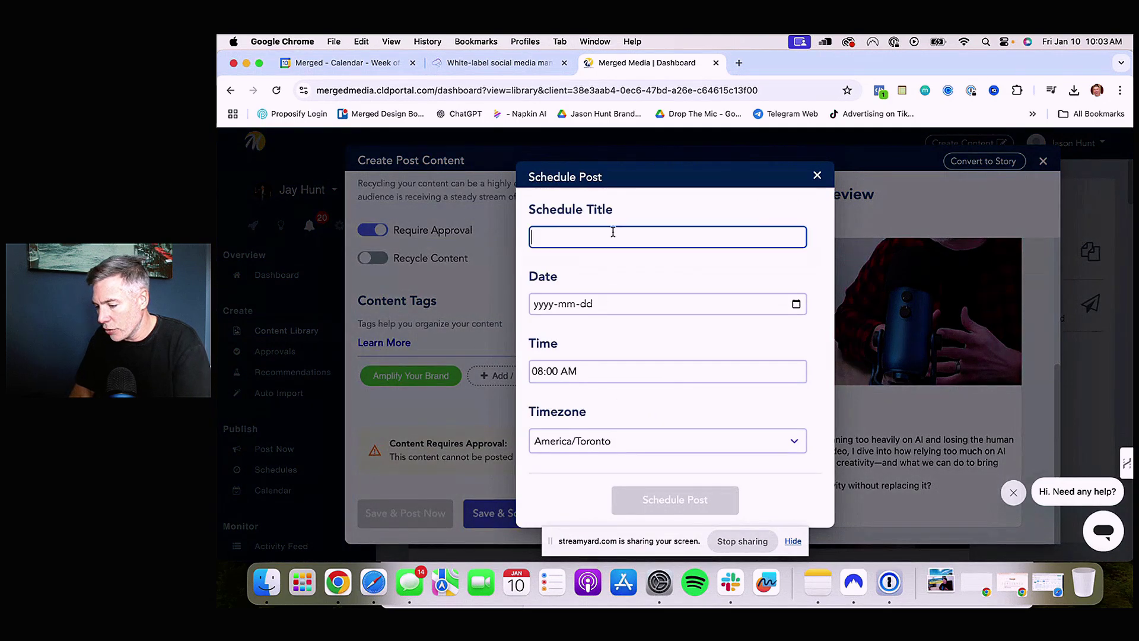
text(Amplify)
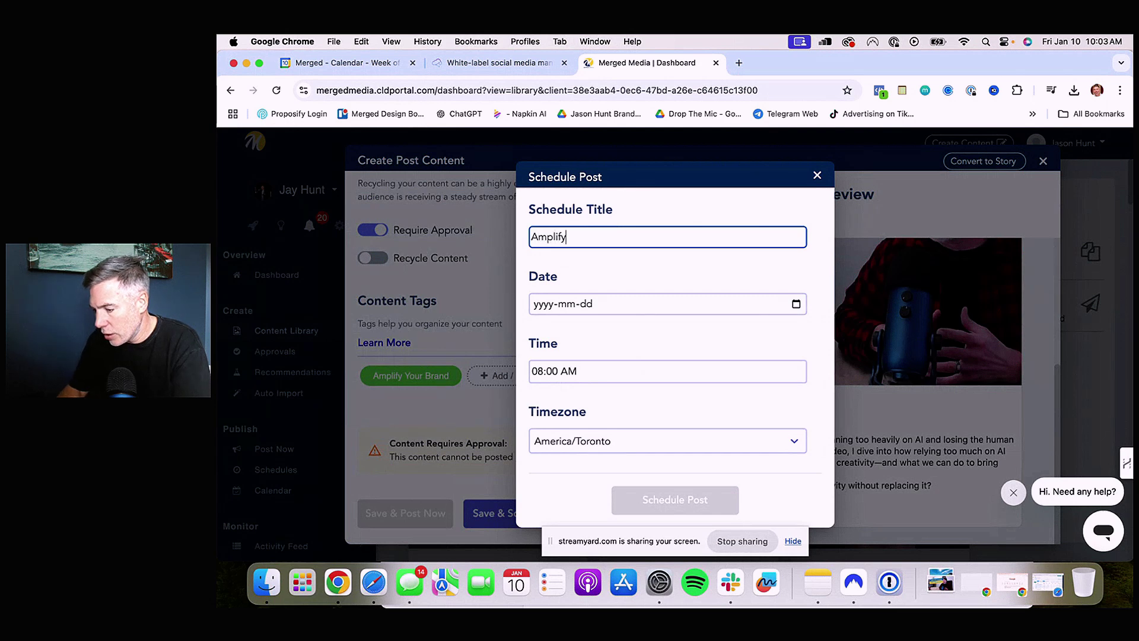
click(639, 307)
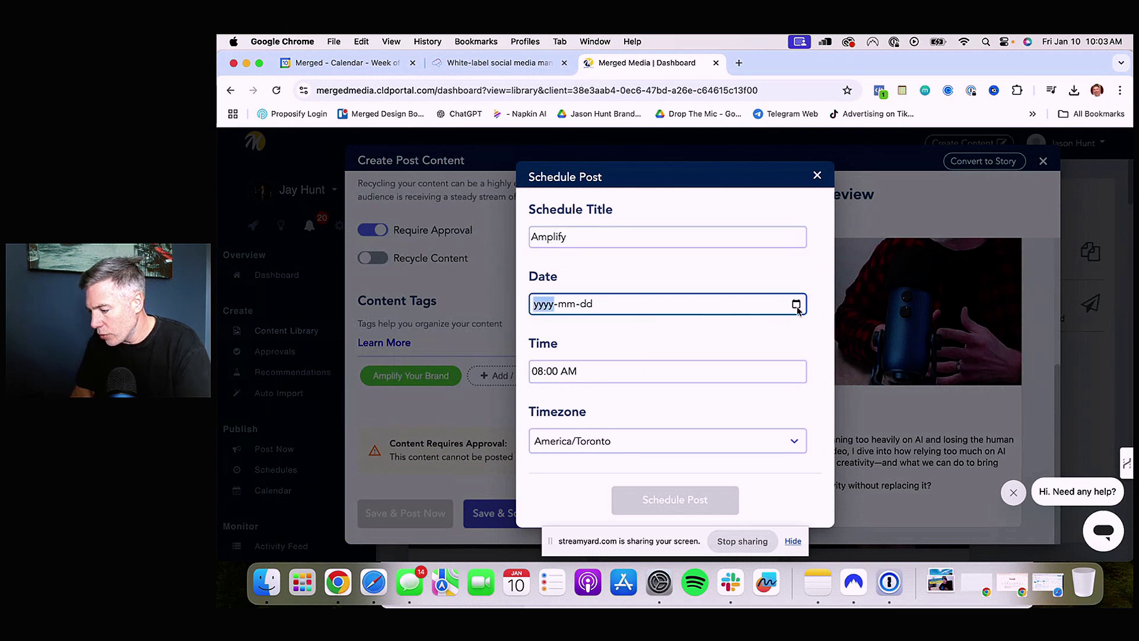
click(795, 303)
click(563, 407)
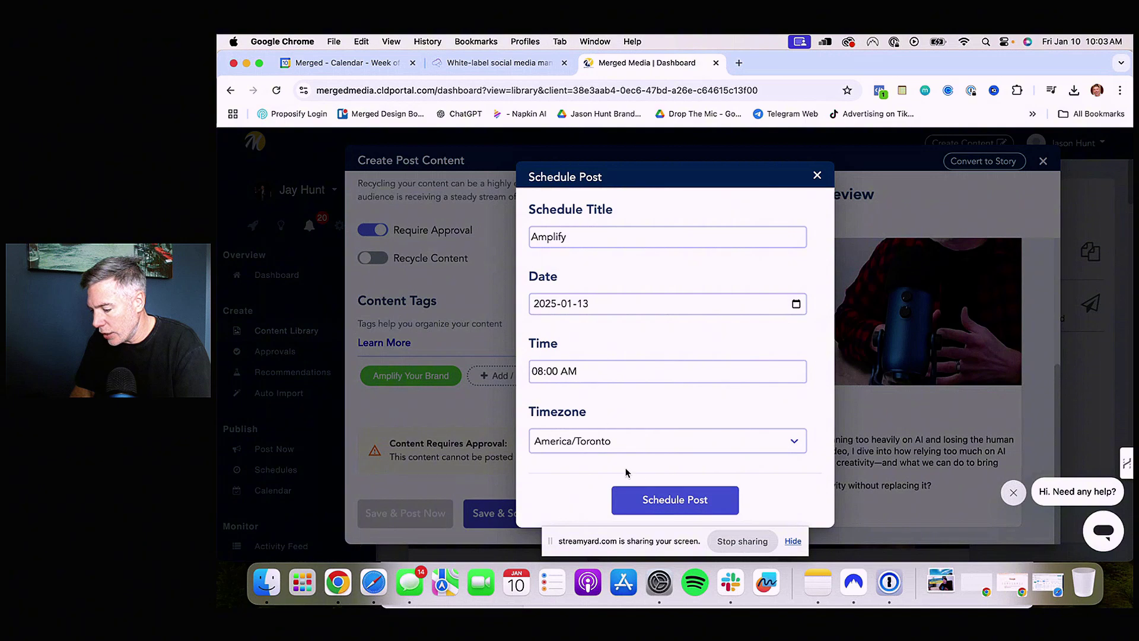
click(660, 501)
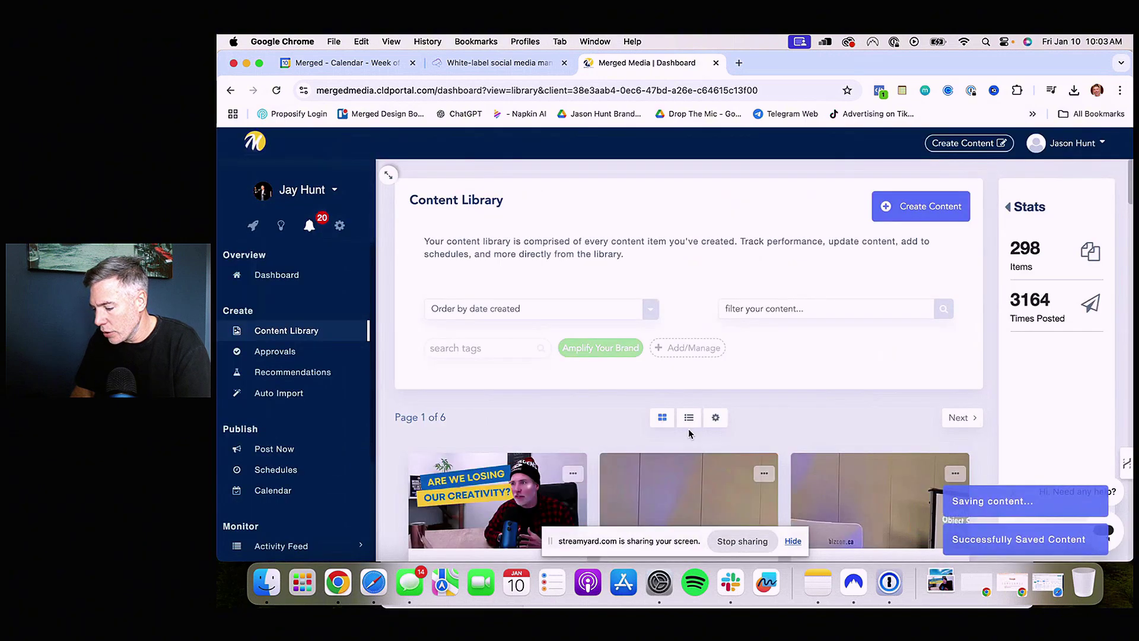
scroll(505, 427, down, 2)
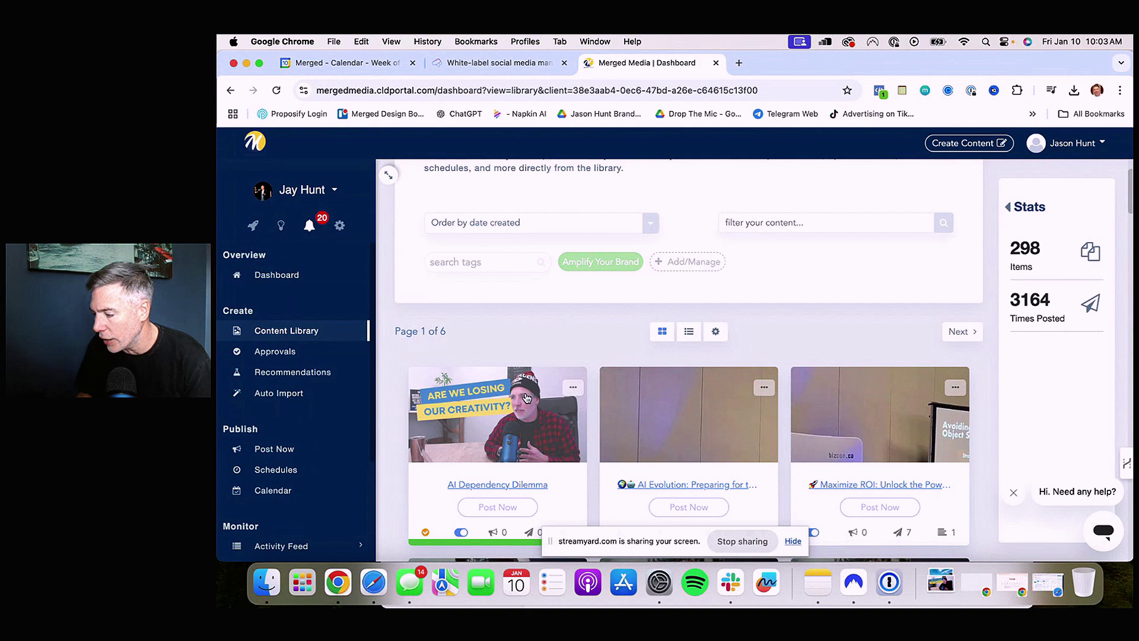
scroll(528, 400, down, 10)
scroll(527, 397, up, 10)
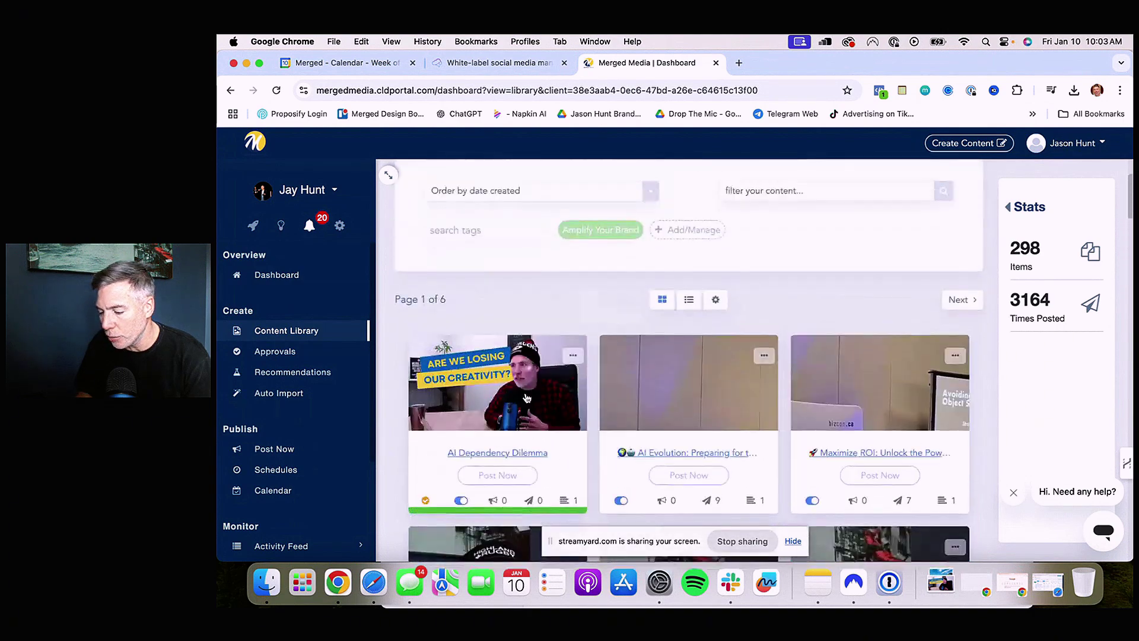
scroll(526, 398, down, 2)
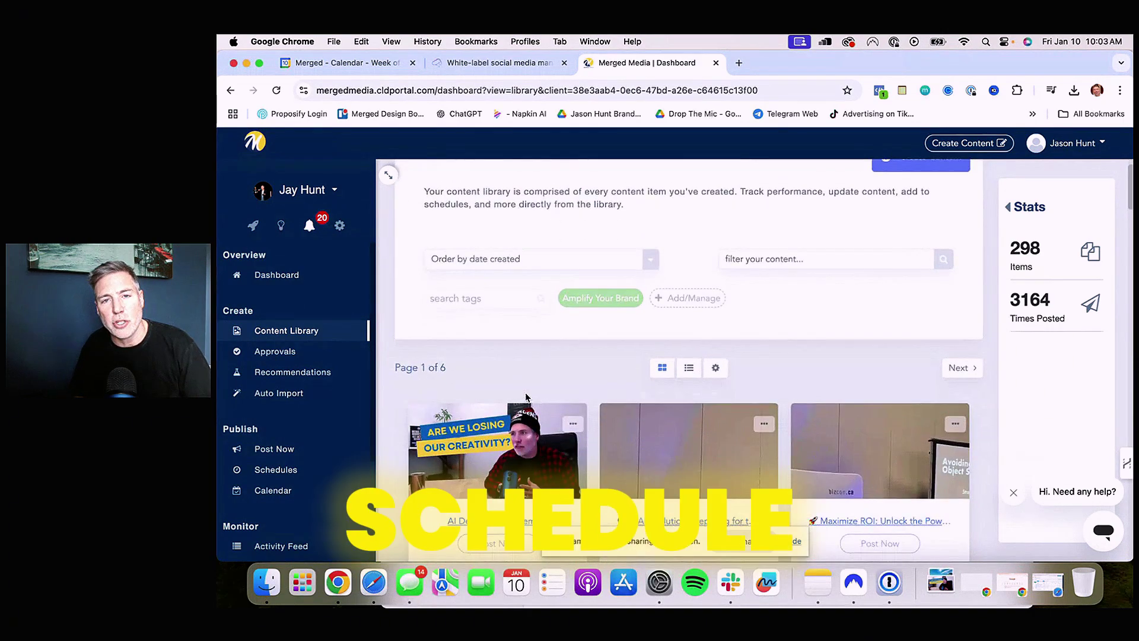